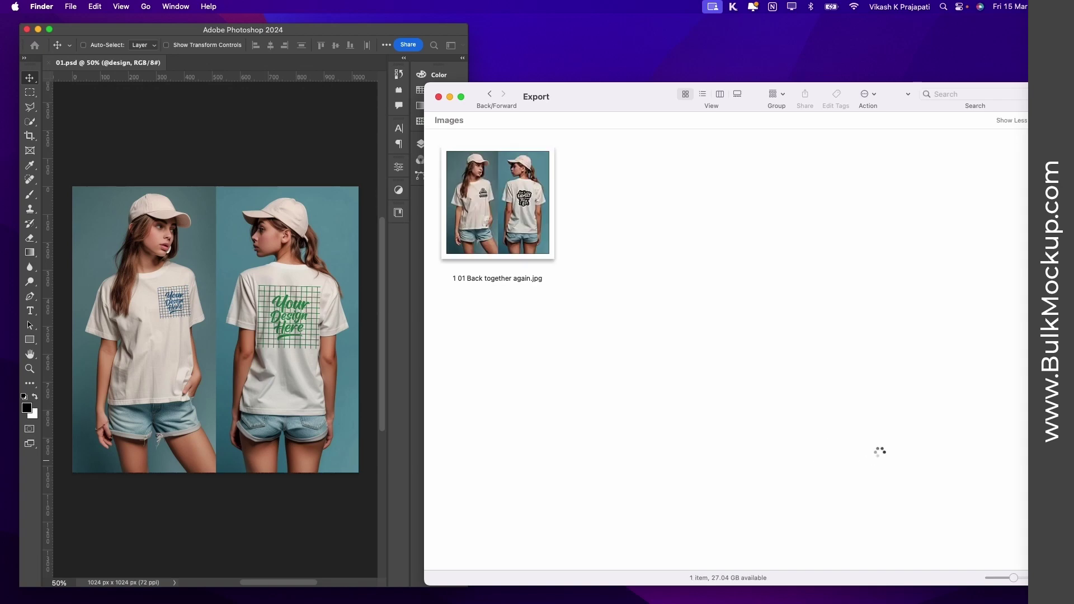
# Scroll through the exported mockup JPGs in the Finder Export folder.
pyautogui.scroll(-2, 985, 469)
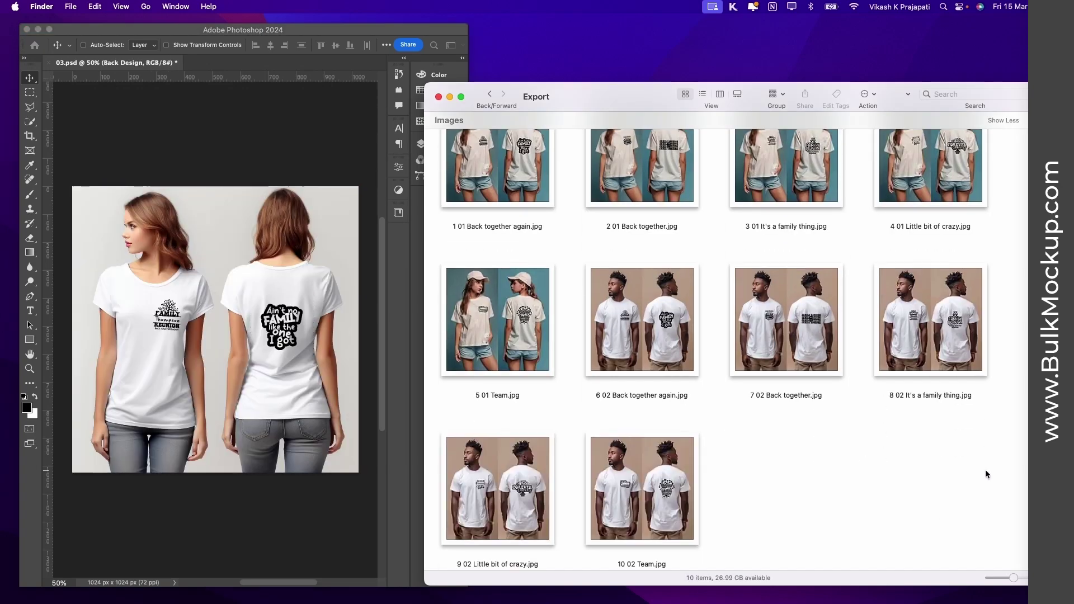
pyautogui.scroll(-5, 984, 465)
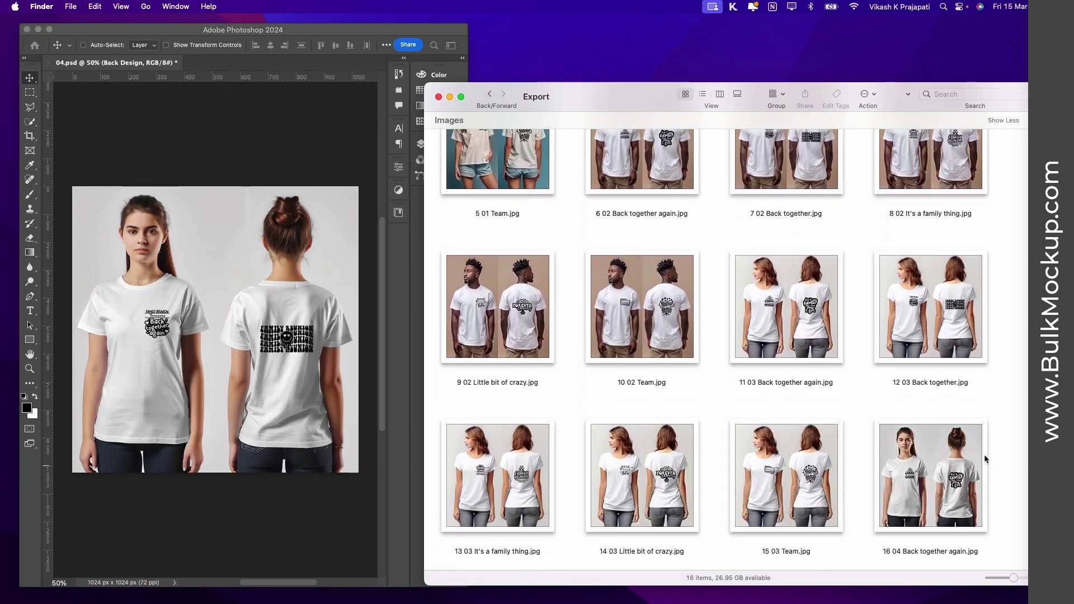
pyautogui.scroll(-6, 980, 442)
pyautogui.scroll(-4, 979, 429)
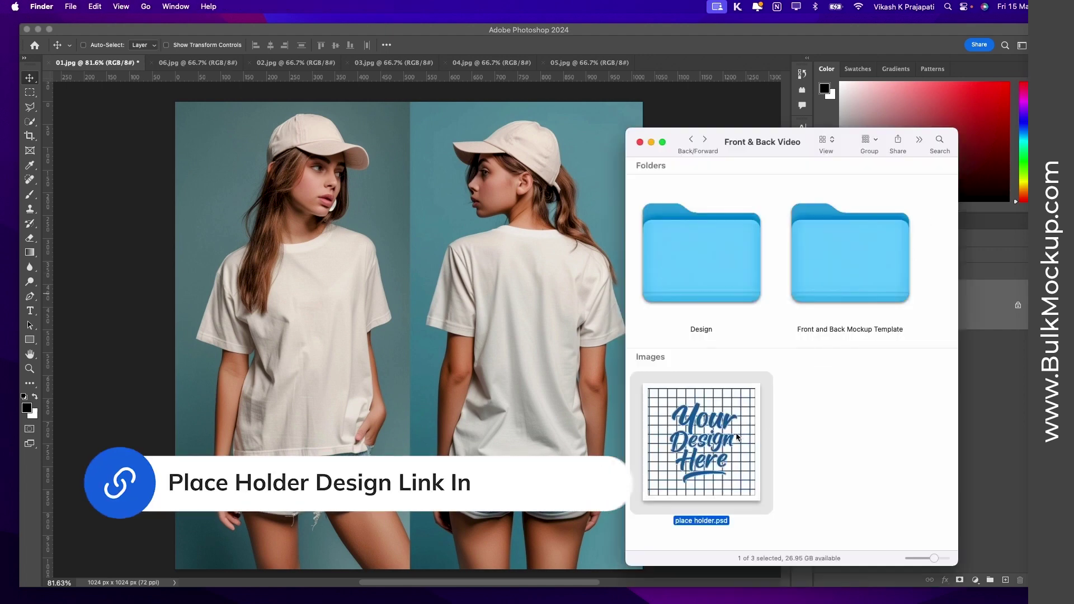
# Place place holder.psd into 01.jpg, scaled down as a small print on the front girl's chest.
pyautogui.moveTo(733, 434); pyautogui.dragTo(414, 347)
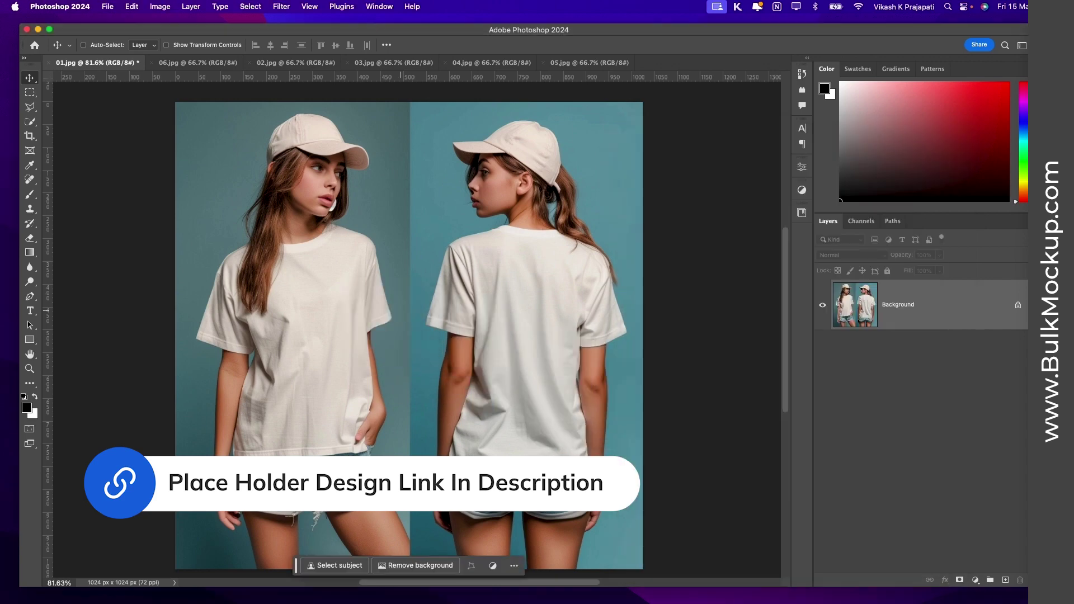
pyautogui.moveTo(643, 104); pyautogui.dragTo(291, 396)
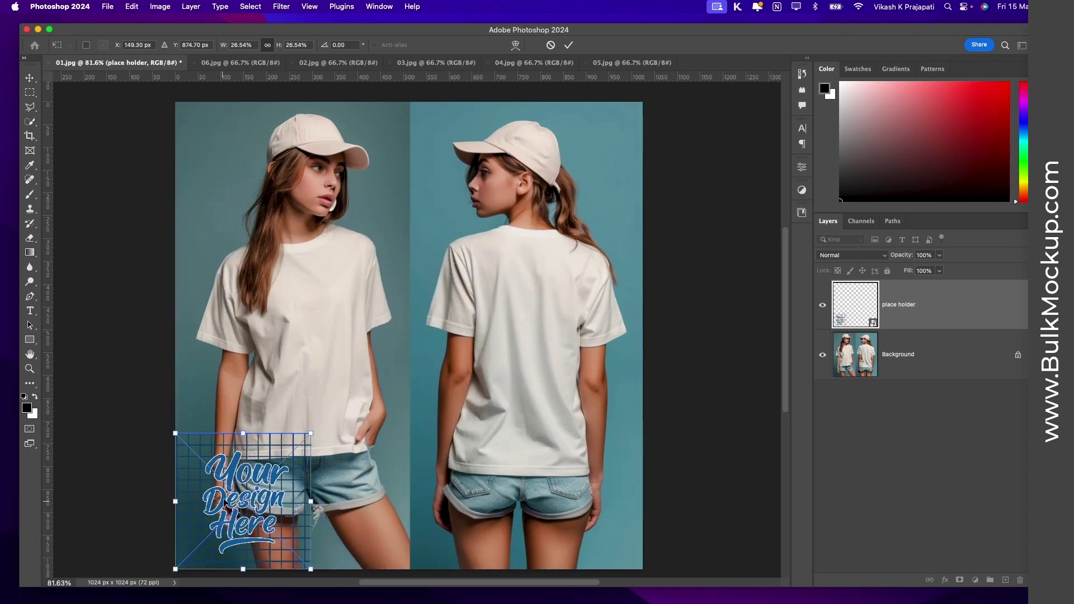
pyautogui.moveTo(224, 506); pyautogui.dragTo(303, 343)
pyautogui.moveTo(389, 403); pyautogui.dragTo(367, 331)
pyautogui.click(378, 343)
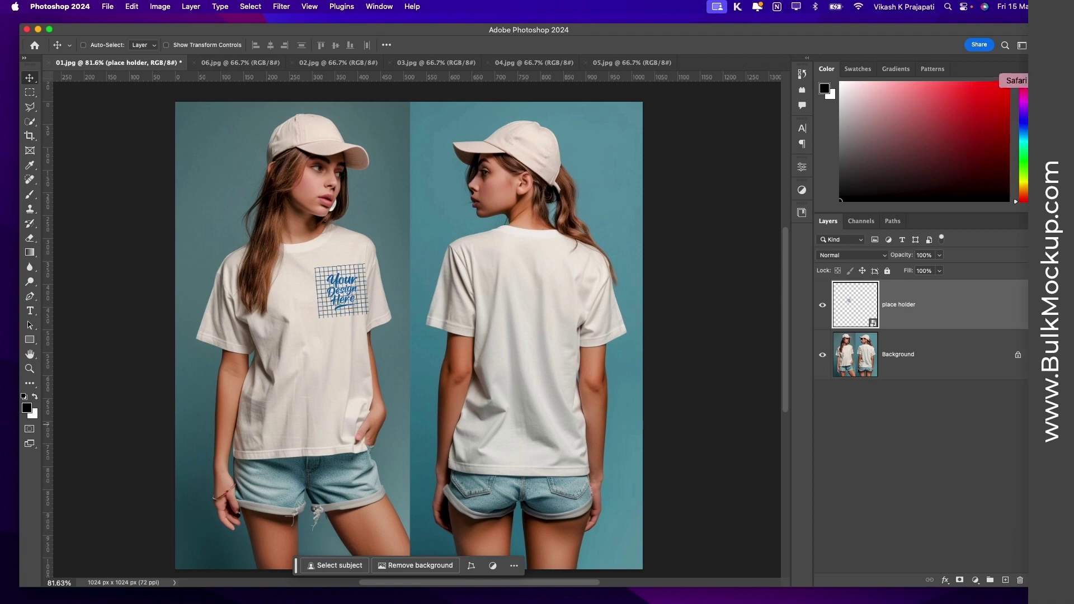
pyautogui.press('super+Tab')
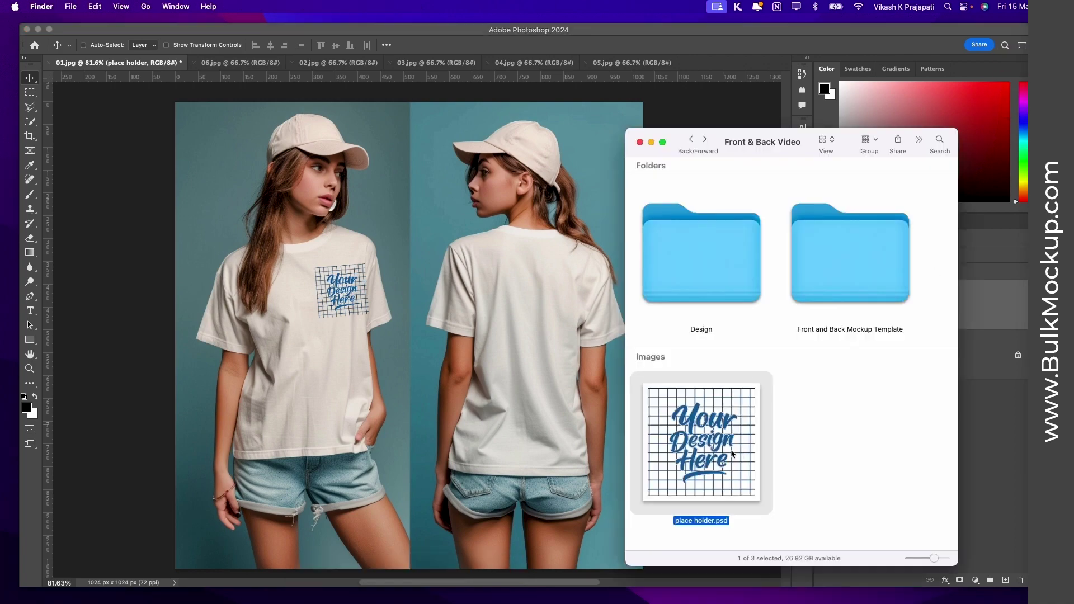
# Place a second place holder.psd, scaled and positioned across the right-hand girl's shirt back.
pyautogui.moveTo(732, 454); pyautogui.dragTo(542, 391)
pyautogui.press('Return')
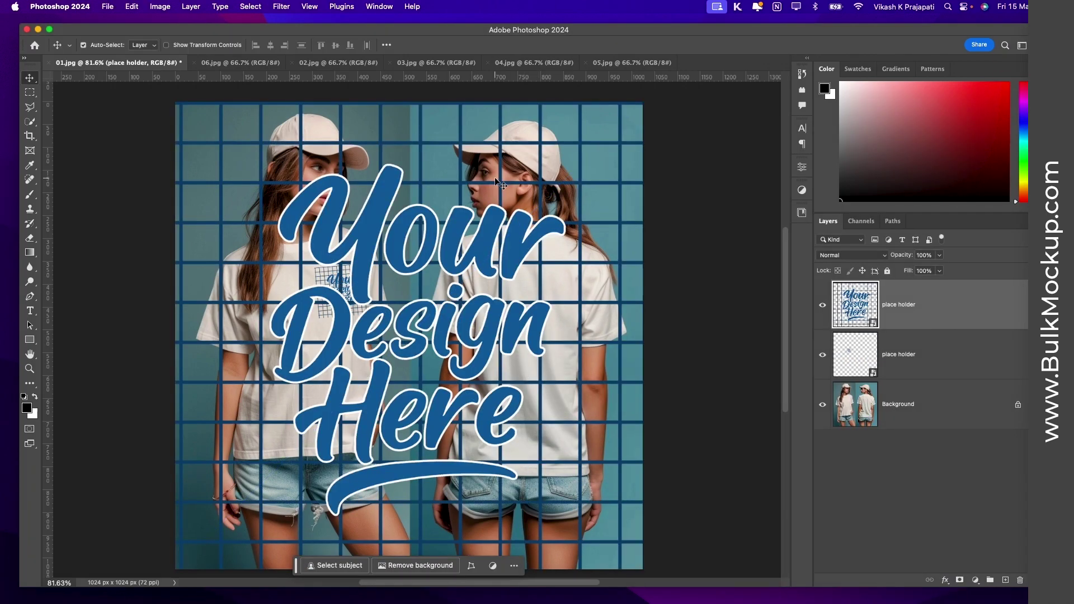
pyautogui.hotkey('ctrl', 't')
pyautogui.moveTo(409, 103); pyautogui.dragTo(420, 324)
pyautogui.moveTo(425, 447); pyautogui.dragTo(565, 352)
pyautogui.moveTo(563, 420); pyautogui.dragTo(550, 341)
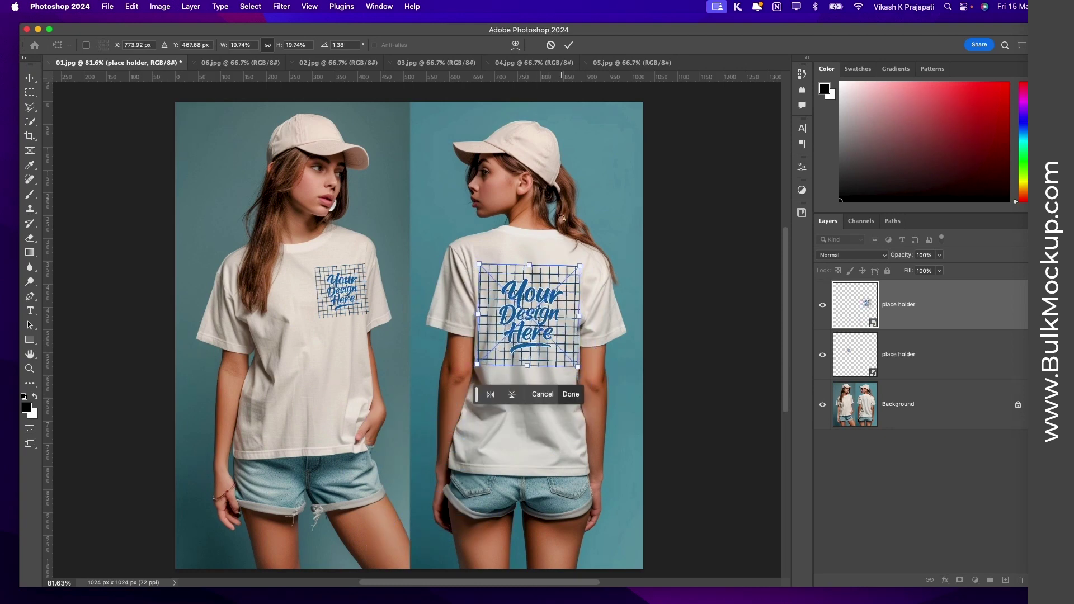
pyautogui.click(569, 45)
pyautogui.scroll(-1, 704, 296)
pyautogui.hotkey('alt', '[')
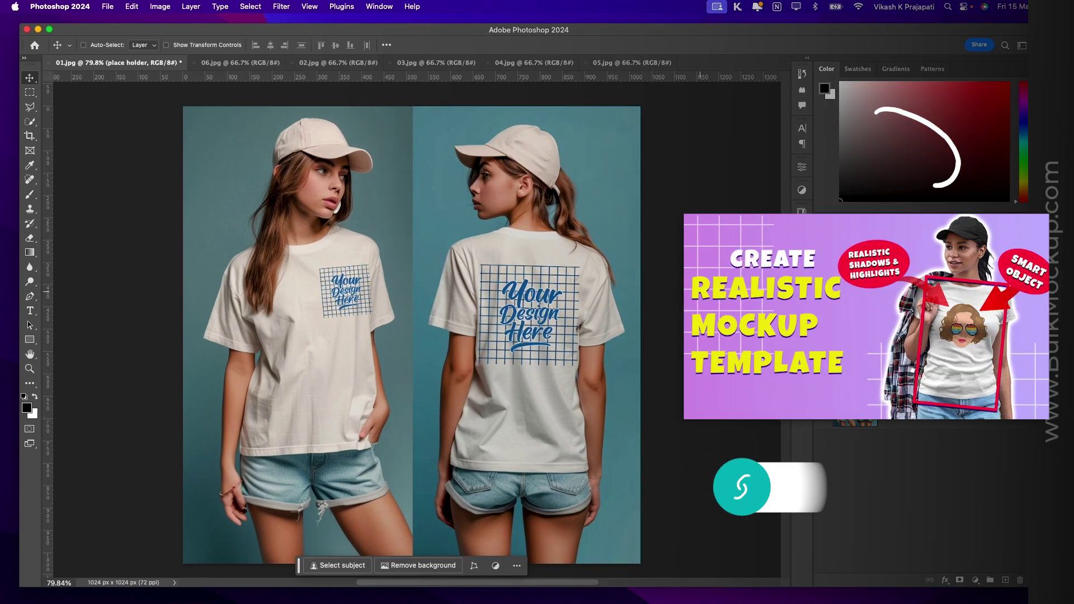
# Finish naming the back layer Back Design and switch to the 06.jpg photo.
pyautogui.click(948, 311)
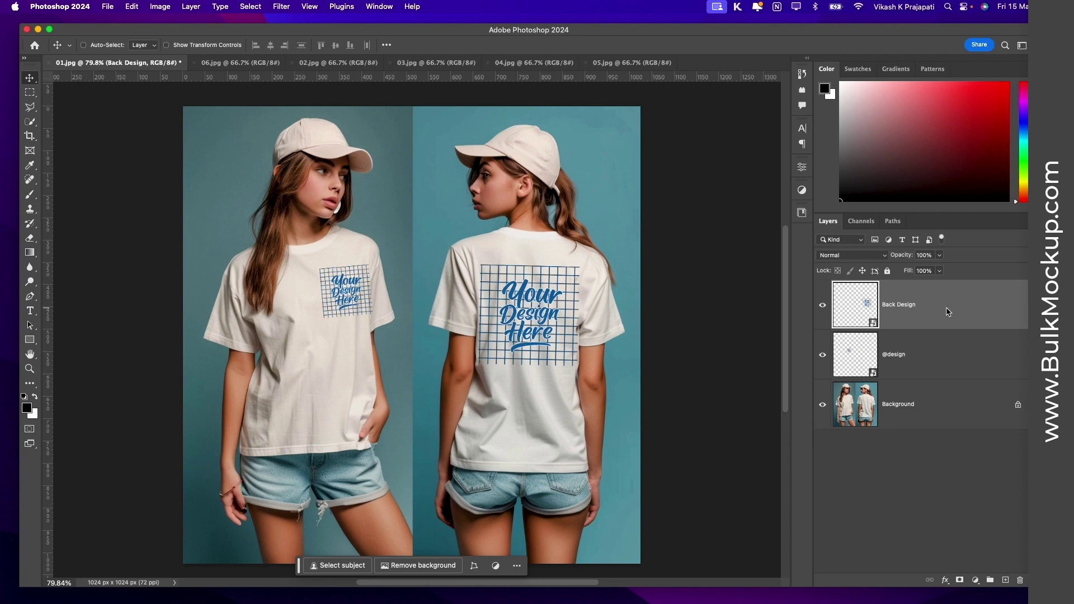
pyautogui.hotkey('ctrl', 'Tab')
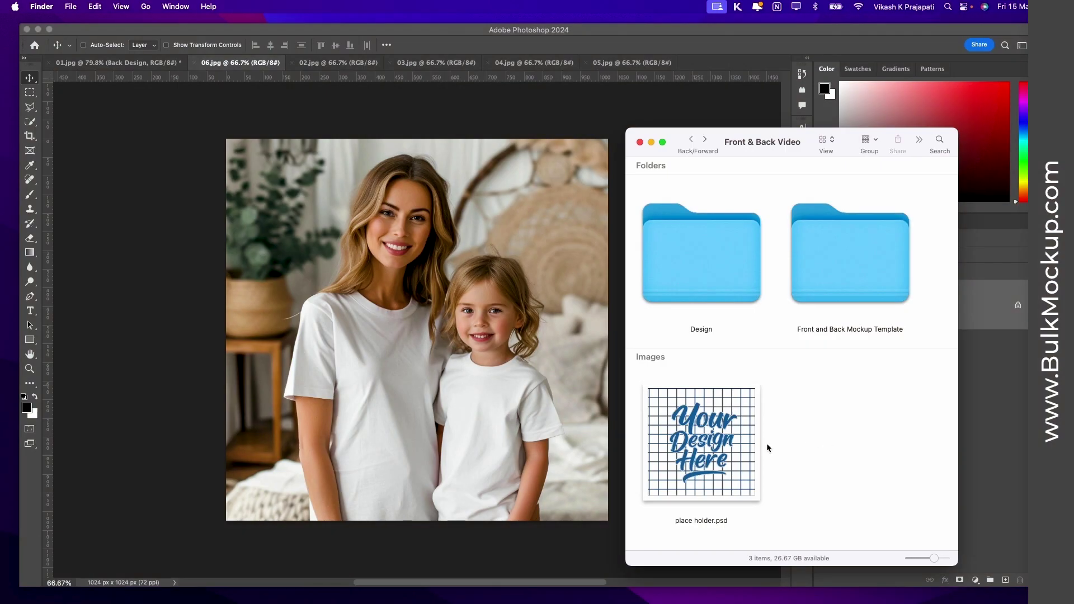
# Place place holder.psd into 06.jpg, scaled down onto the mother's shirt chest.
pyautogui.click(725, 440)
pyautogui.moveTo(725, 440); pyautogui.dragTo(452, 404)
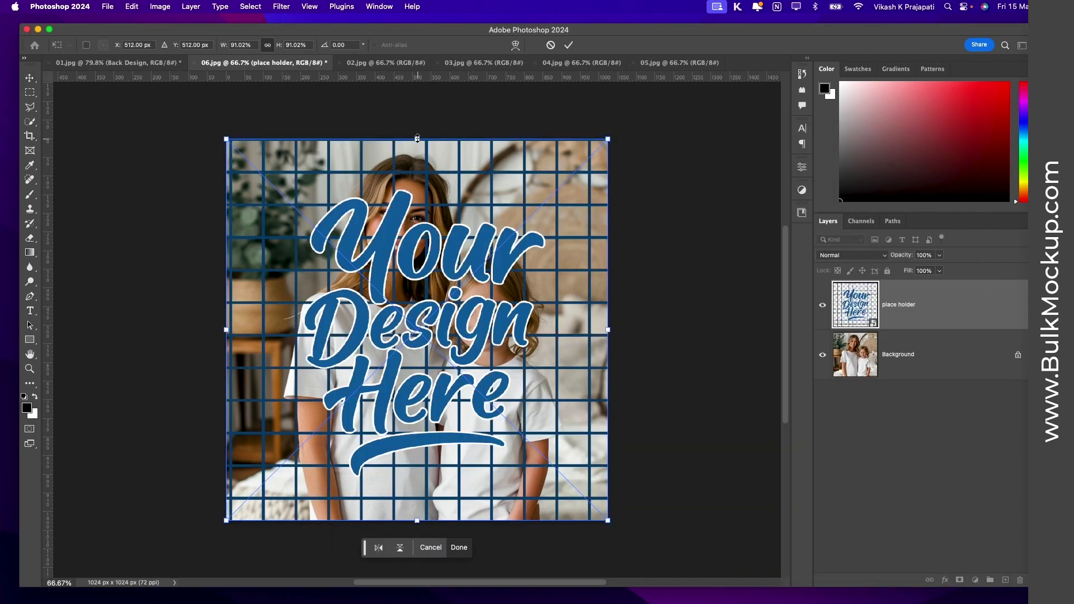
pyautogui.moveTo(417, 138); pyautogui.dragTo(417, 377)
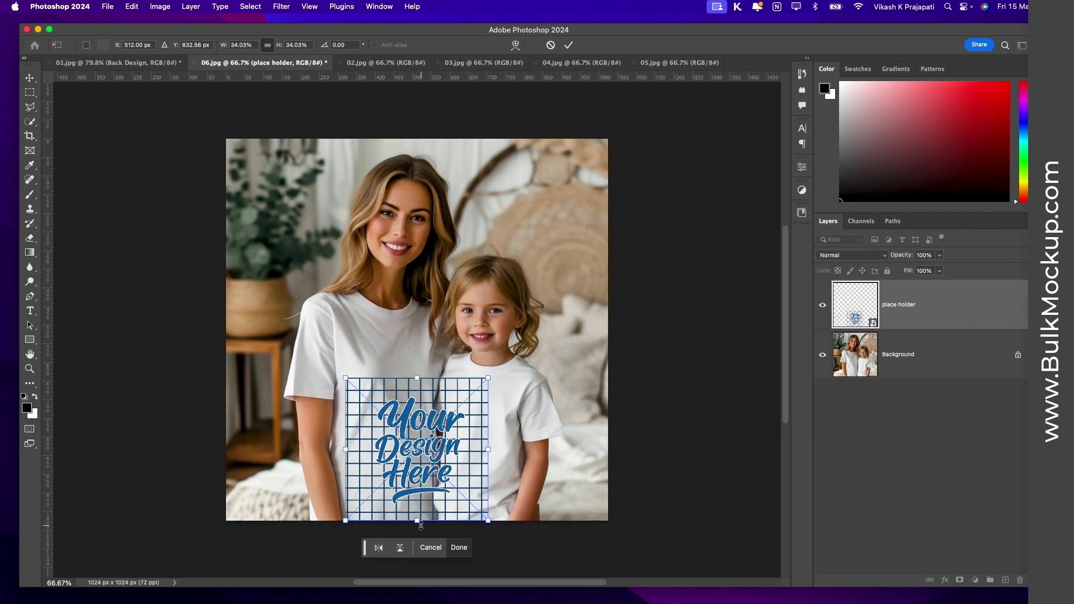
pyautogui.moveTo(417, 520); pyautogui.dragTo(402, 430)
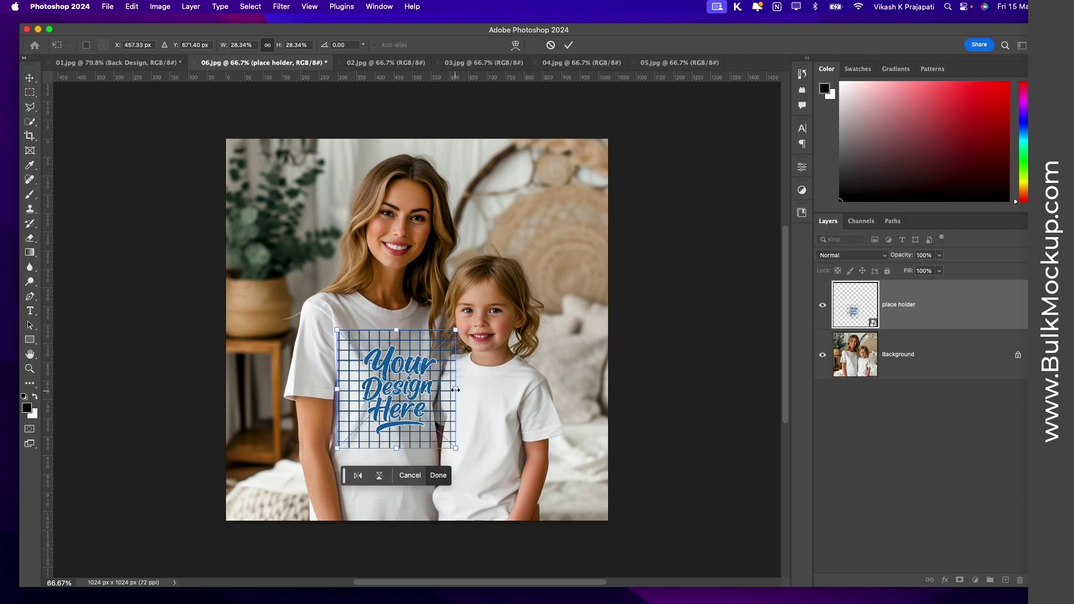
pyautogui.moveTo(456, 389); pyautogui.dragTo(436, 393)
pyautogui.moveTo(376, 408); pyautogui.dragTo(378, 403)
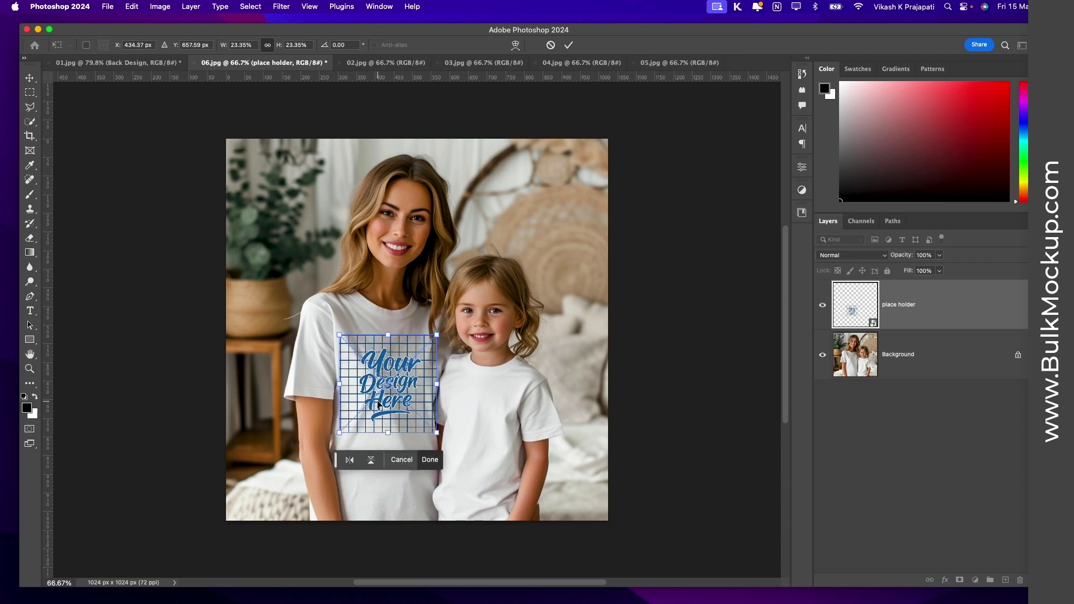
# Give the mother's design a slight perspective, commit it, and duplicate the layer.
pyautogui.rightClick(411, 372)
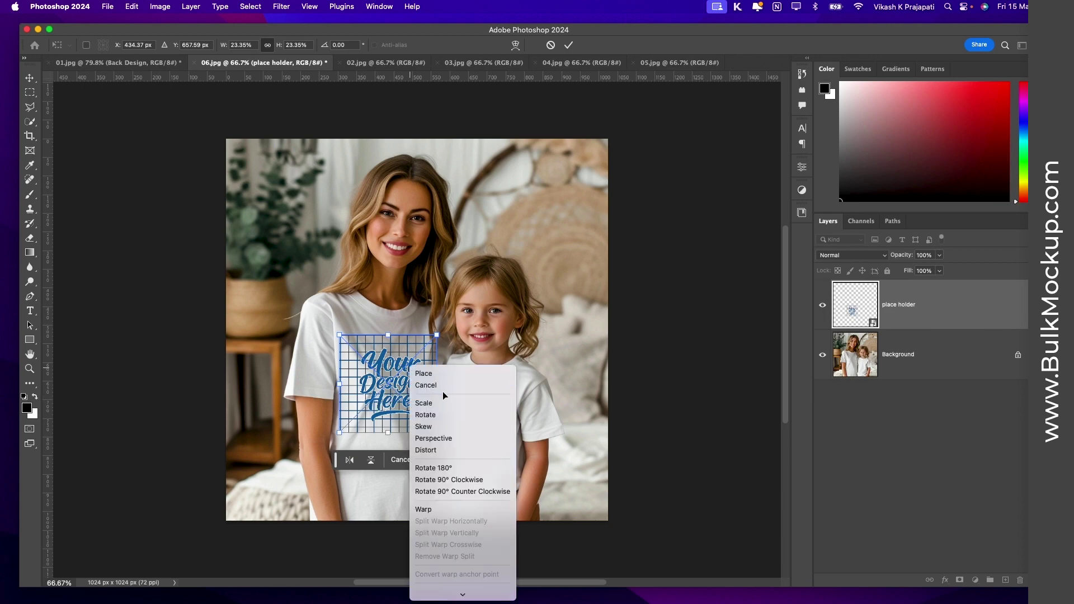
pyautogui.click(444, 439)
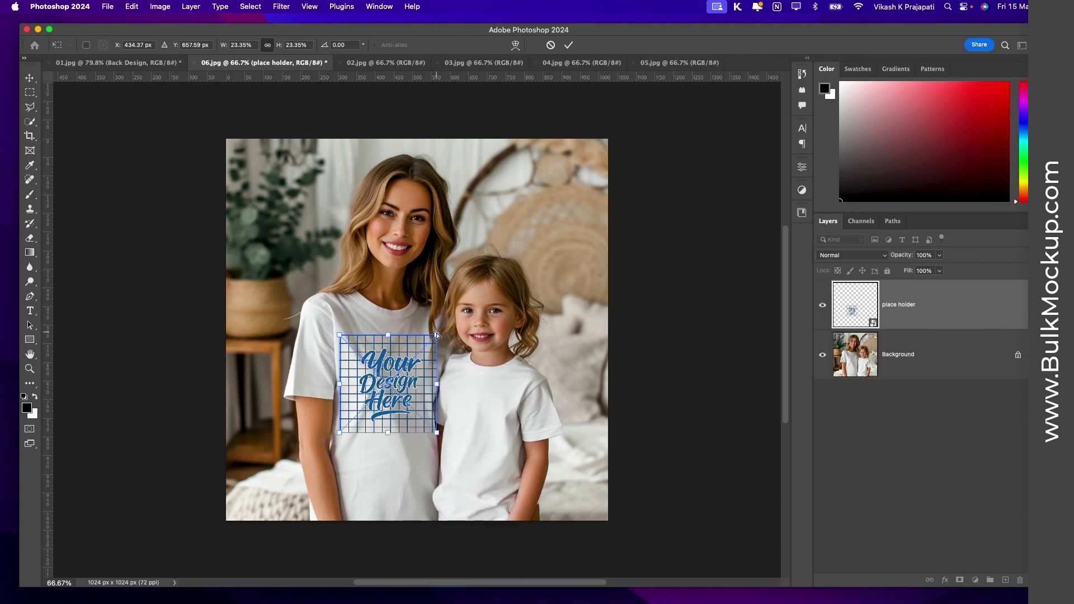
pyautogui.moveTo(436, 335)
pyautogui.mouseDown()
pyautogui.moveTo(455, 320)
pyautogui.moveTo(436, 339)
pyautogui.mouseUp()
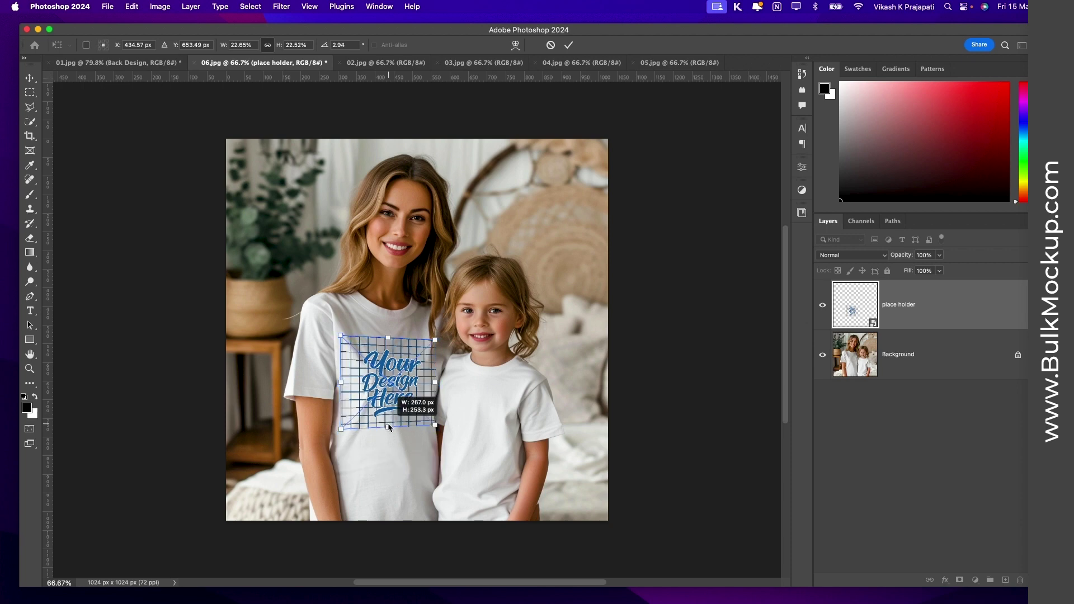
pyautogui.press('Return')
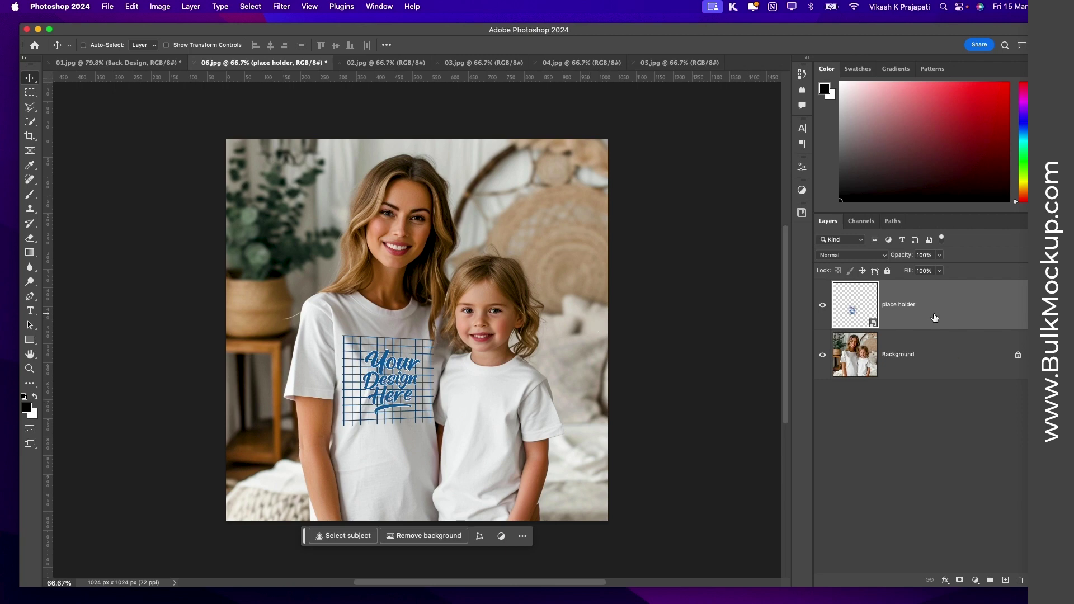
pyautogui.hotkey('ctrl', 'j')
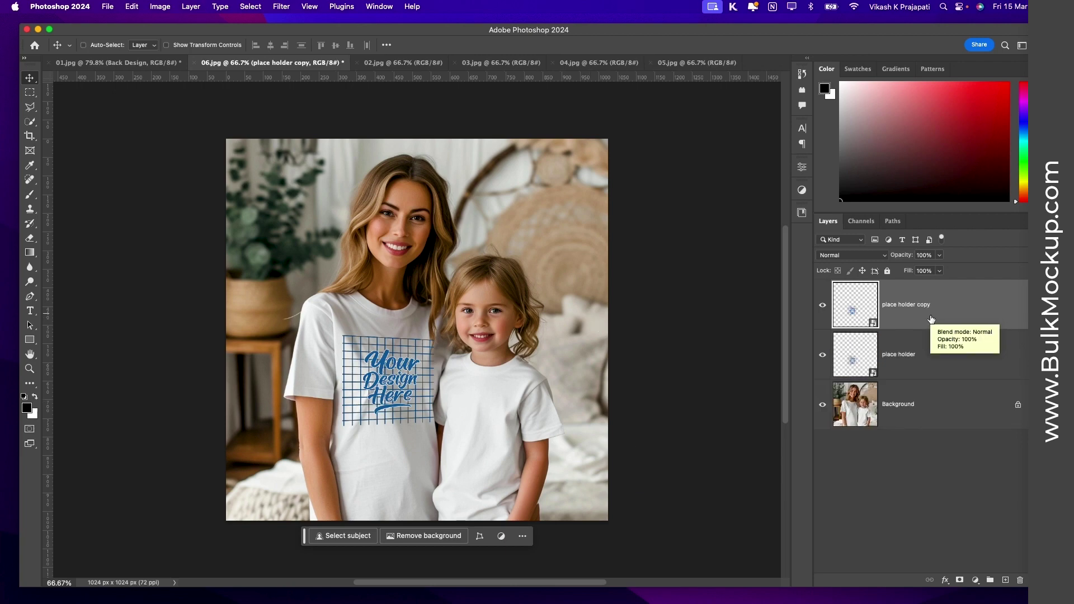
# Reset the place holder copy layer's transform to its original size.
pyautogui.moveTo(390, 368); pyautogui.dragTo(487, 399)
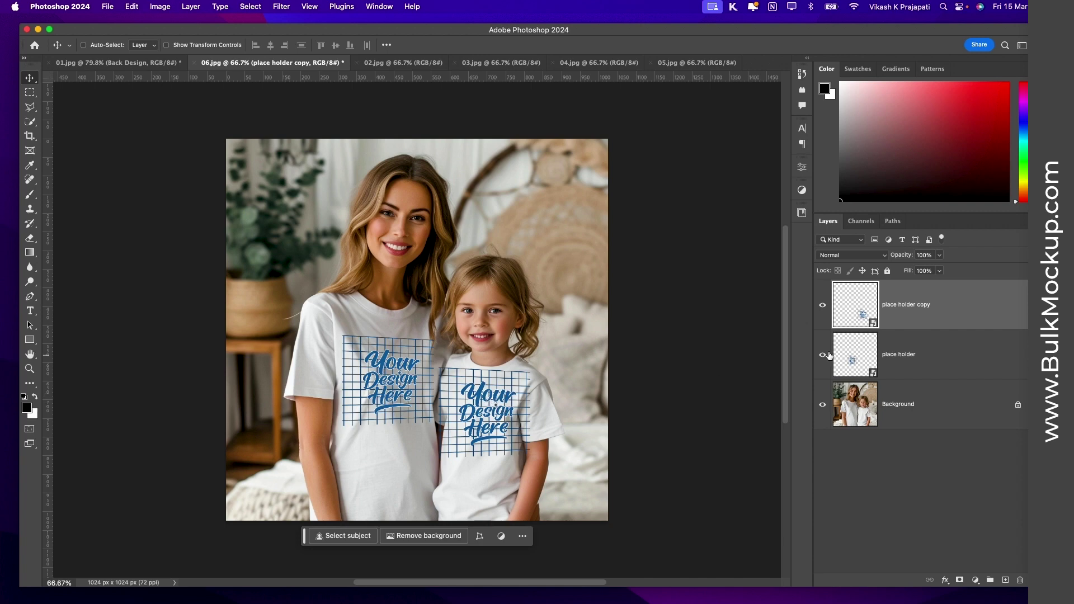
pyautogui.rightClick(946, 314)
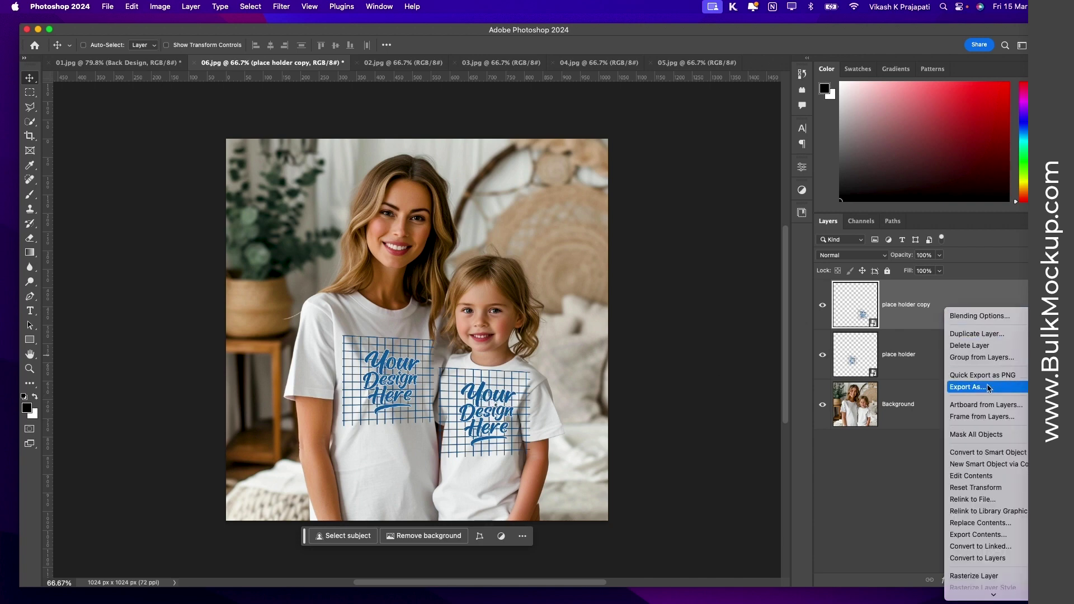
pyautogui.click(1001, 488)
# Scale the copy down, move it onto the child's shirt, tilt it slightly and commit.
pyautogui.press('super+t')
pyautogui.moveTo(276, 201); pyautogui.dragTo(549, 477)
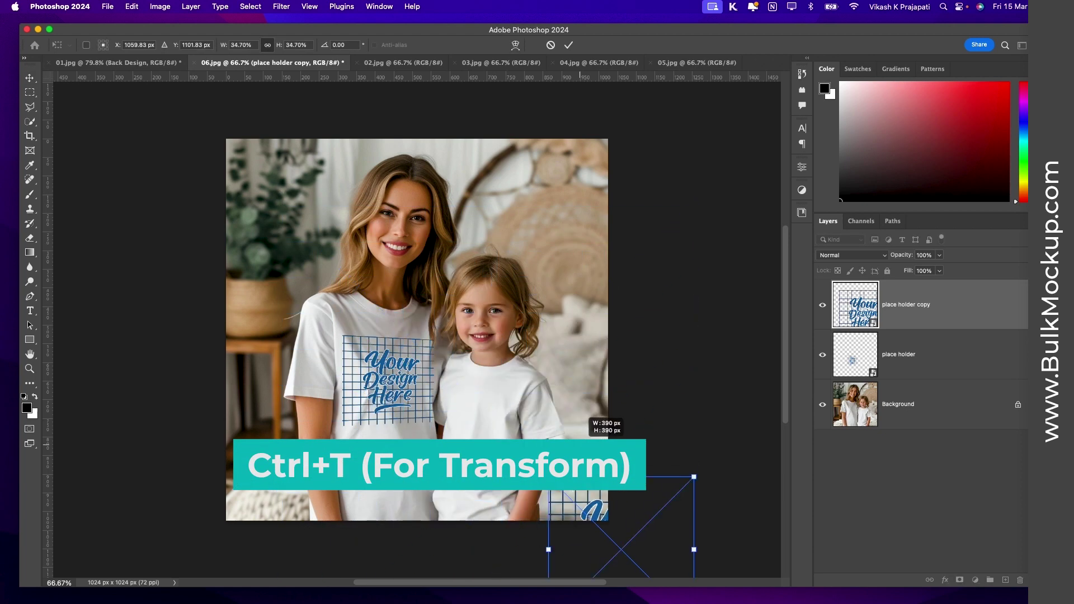
pyautogui.moveTo(605, 510); pyautogui.dragTo(485, 410)
pyautogui.moveTo(524, 376); pyautogui.dragTo(522, 386)
pyautogui.rightClick(479, 402)
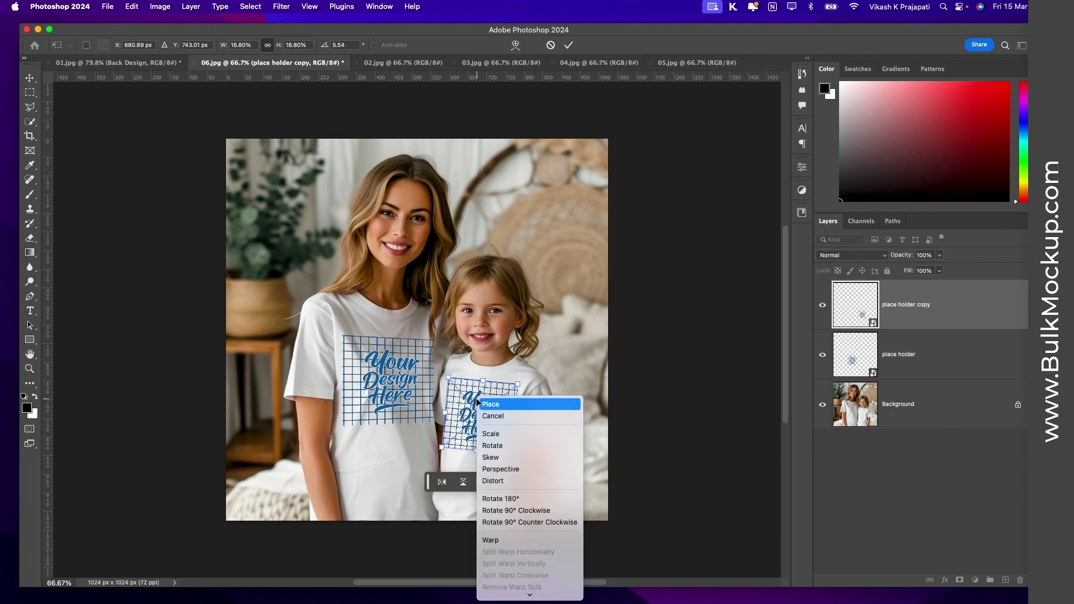
pyautogui.press('Escape')
pyautogui.moveTo(446, 374); pyautogui.dragTo(484, 394)
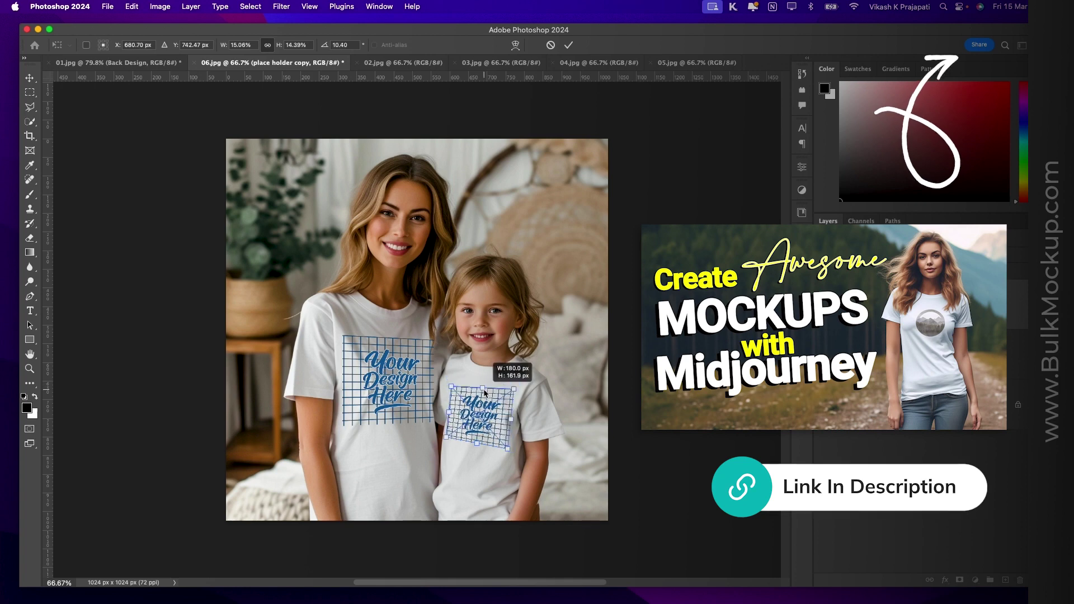
pyautogui.press('Return')
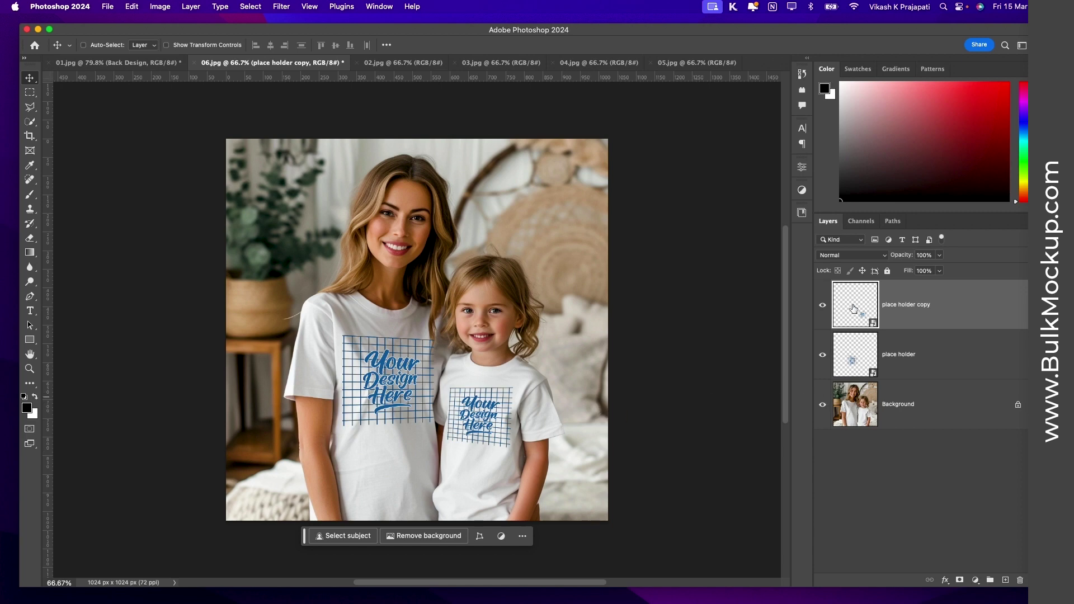
# Inside the placeholder smart object, add a Hue/Saturation layer with Hue -43.
pyautogui.doubleClick(854, 314)
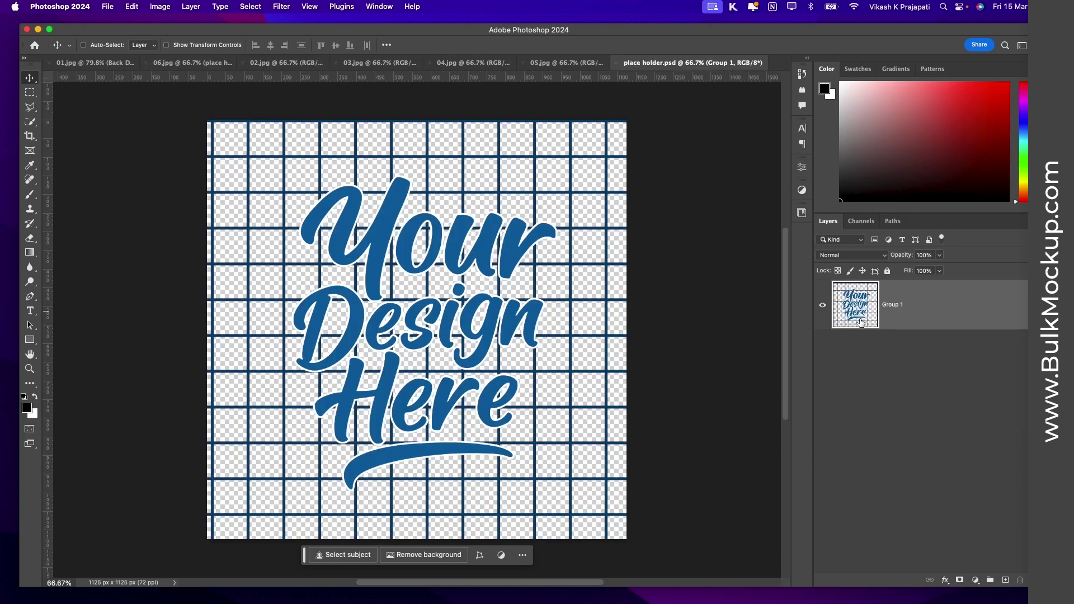
pyautogui.click(975, 581)
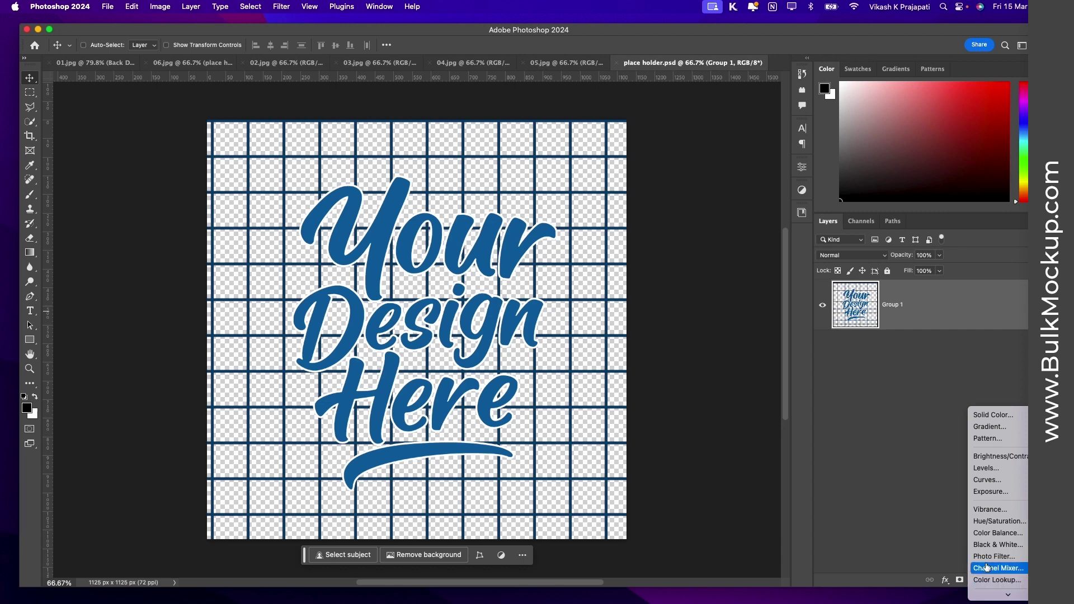
pyautogui.click(996, 522)
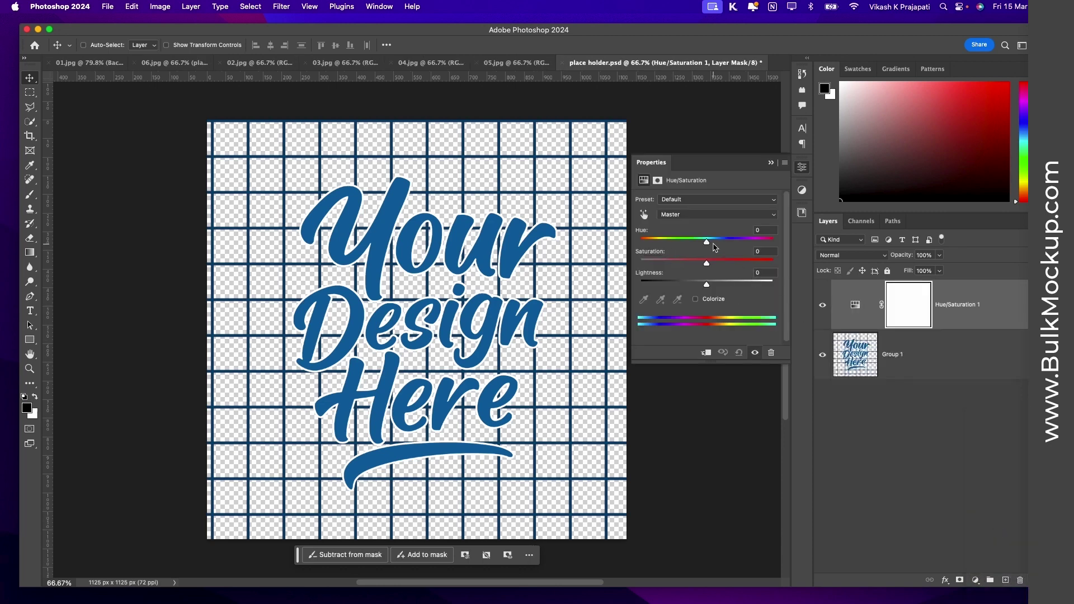
pyautogui.moveTo(707, 242); pyautogui.dragTo(678, 243)
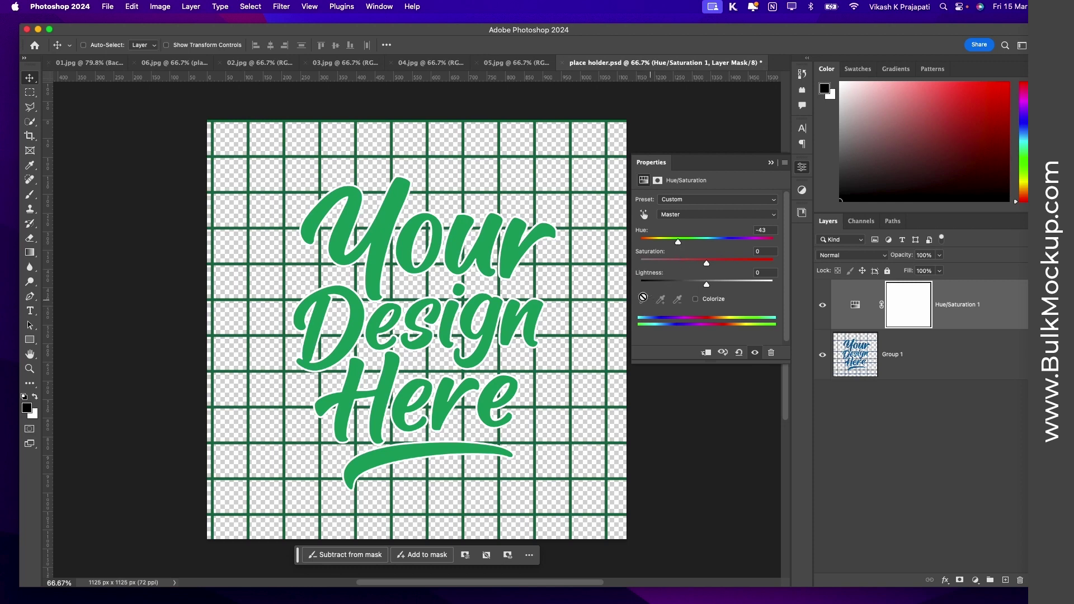
# Save the recoloured place holder.psd and return to the 06.jpg mockup.
pyautogui.click(107, 6)
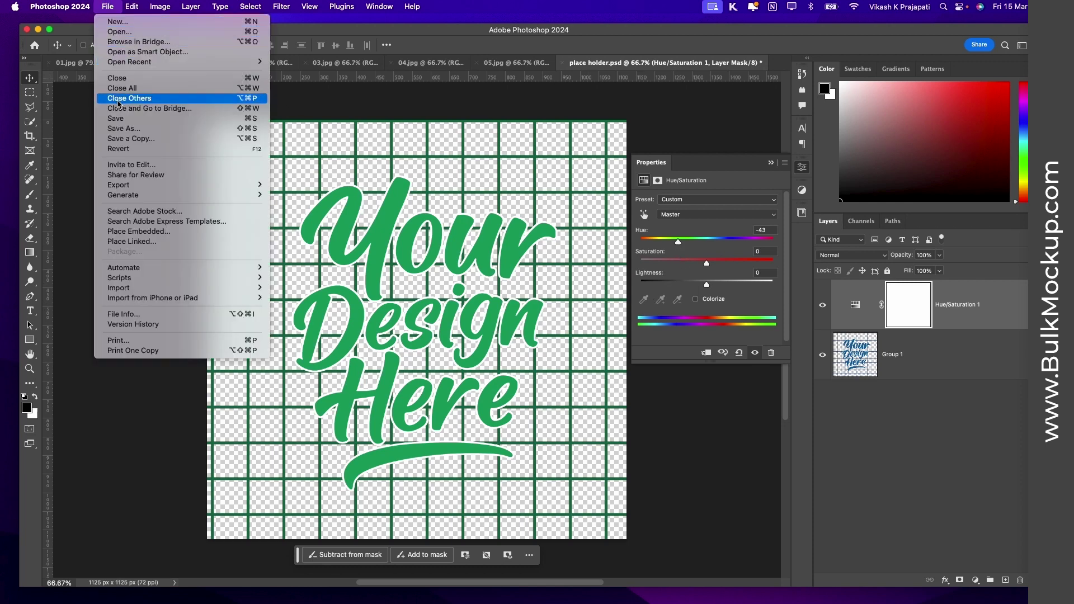
pyautogui.click(119, 118)
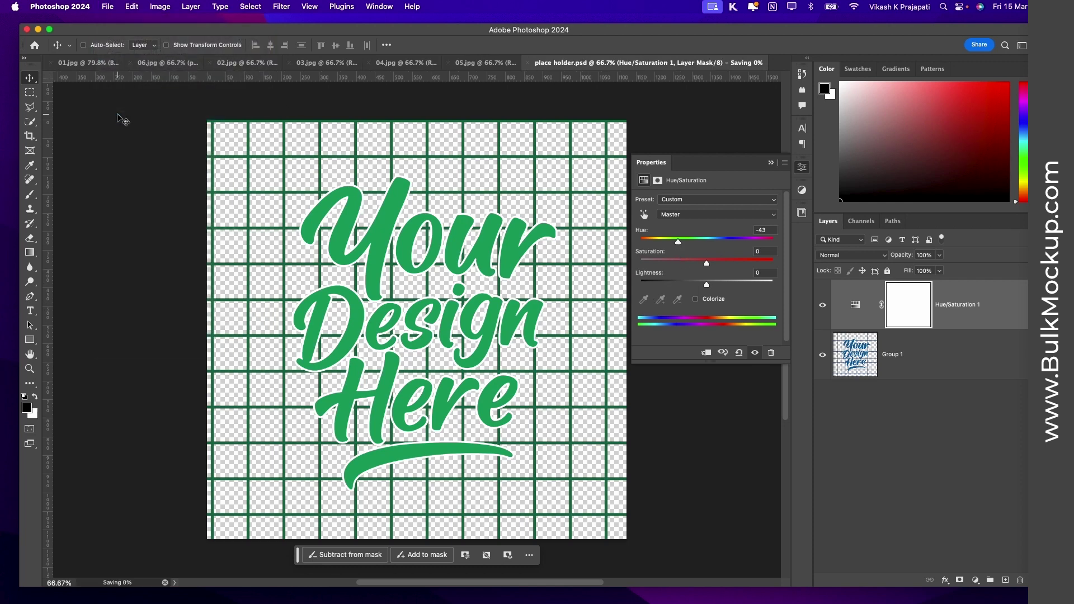
pyautogui.click(152, 66)
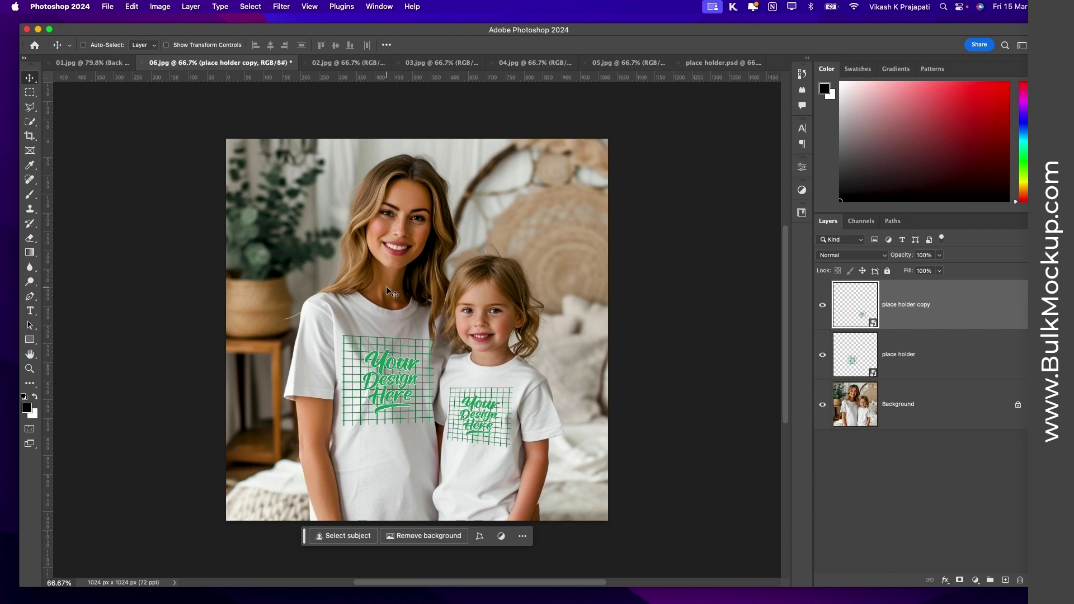
# In 01.jpg, add a Hue/Saturation layer with Hue -46 inside the Back Design smart object.
pyautogui.click(80, 66)
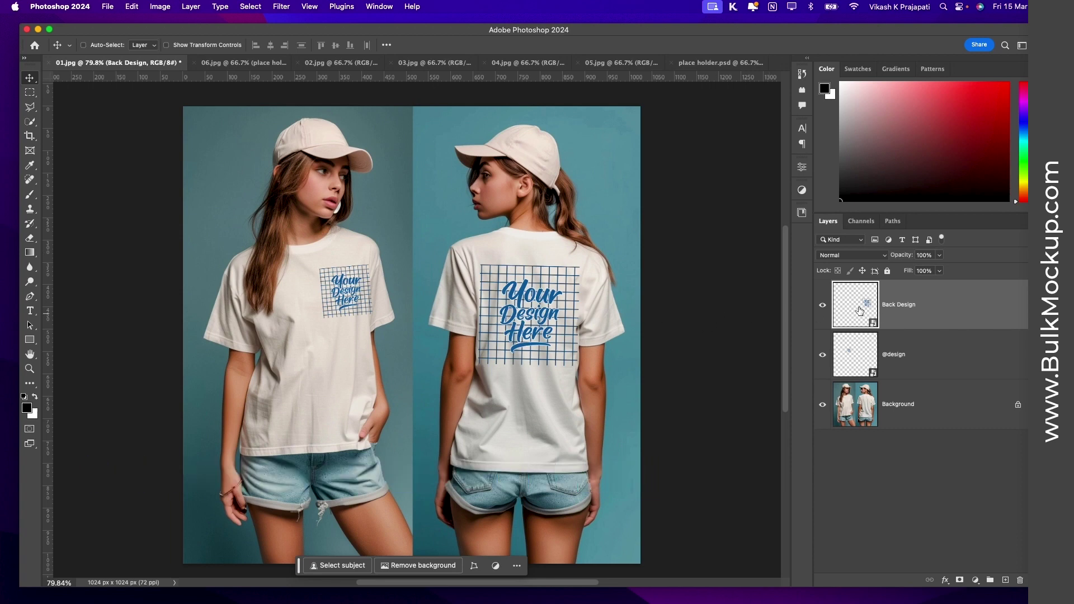
pyautogui.doubleClick(858, 311)
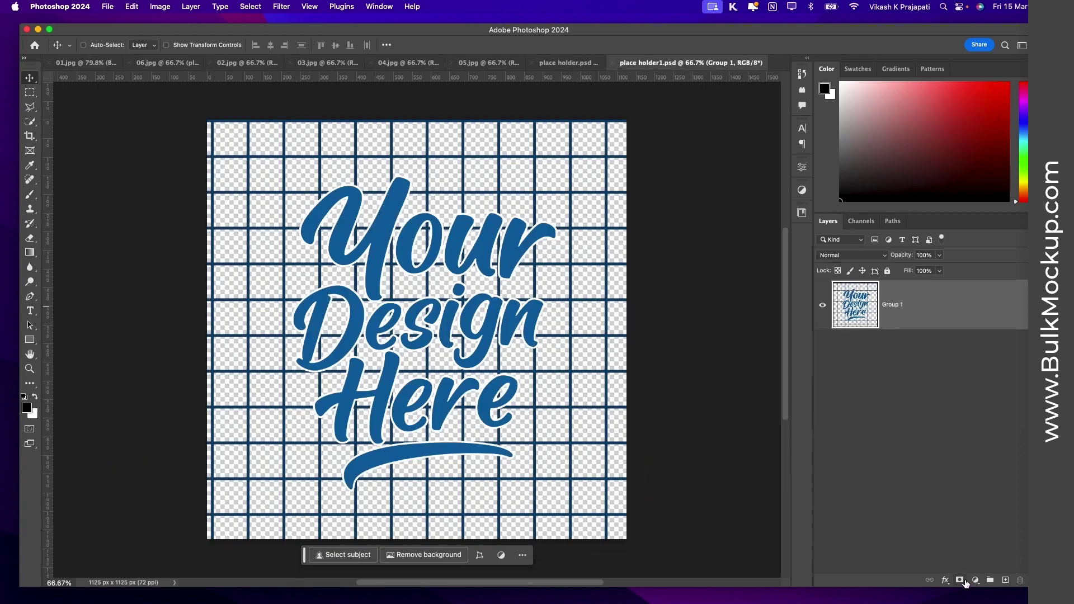
pyautogui.click(976, 581)
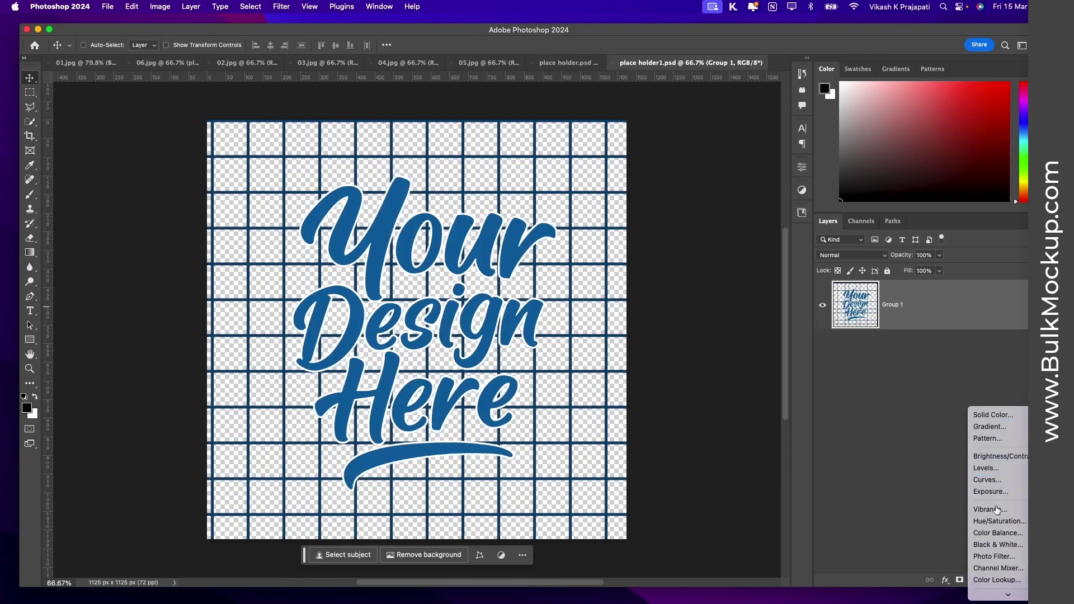
pyautogui.click(999, 521)
pyautogui.moveTo(708, 242); pyautogui.dragTo(676, 242)
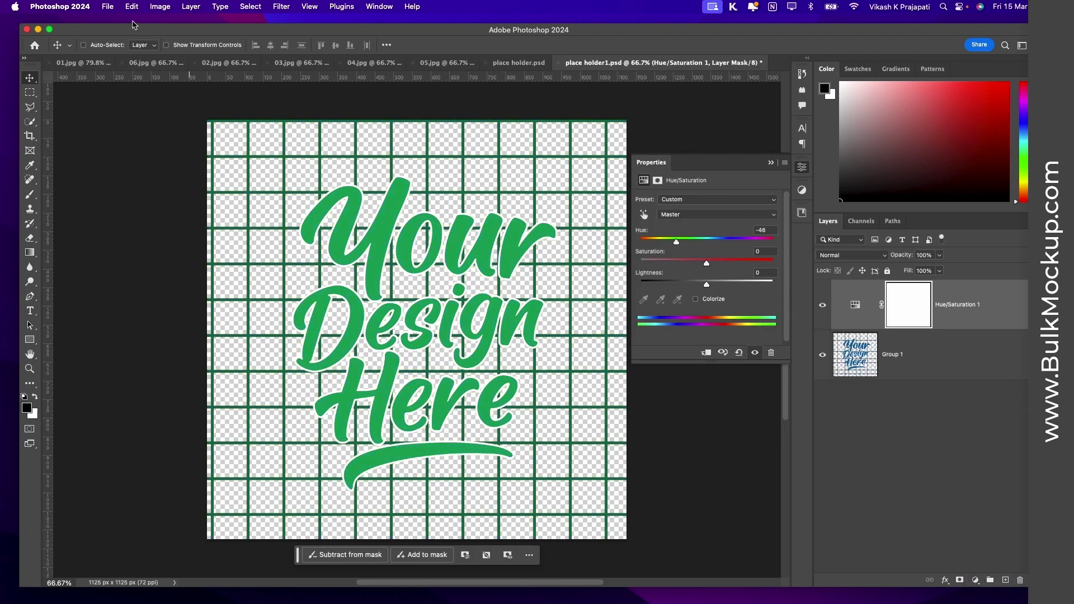
# Save the recoloured back design and return to the 01.jpg mockup.
pyautogui.click(106, 7)
pyautogui.click(134, 119)
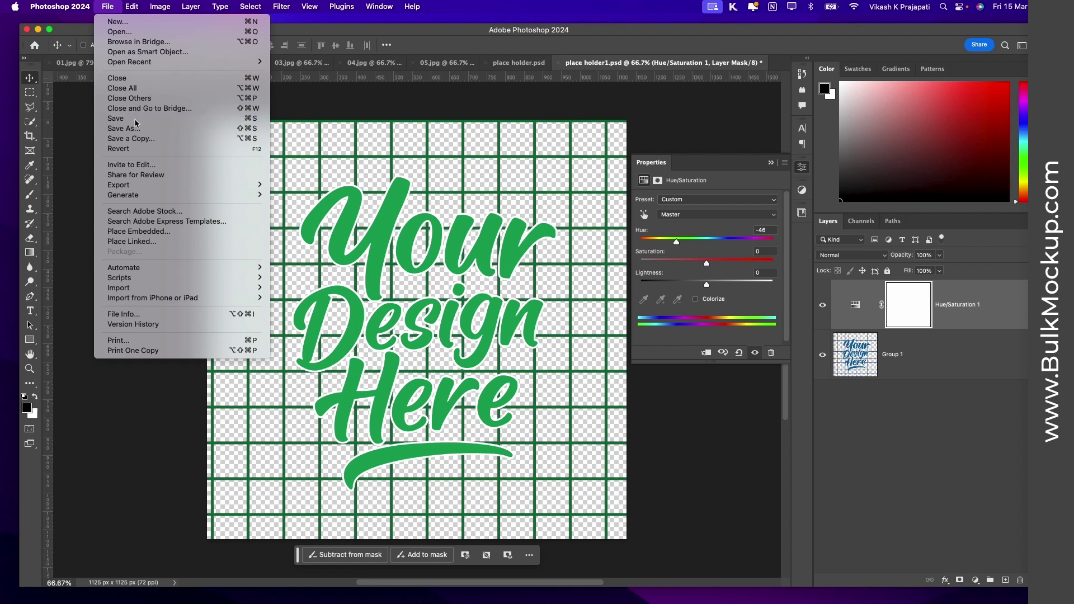
pyautogui.click(86, 64)
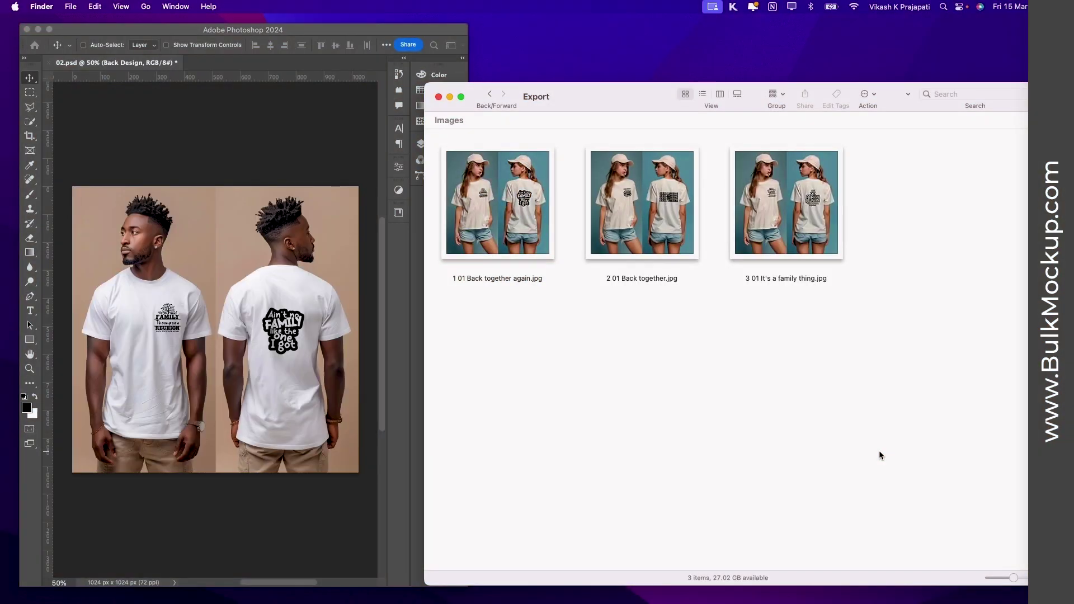
pyautogui.scroll(-10, 985, 468)
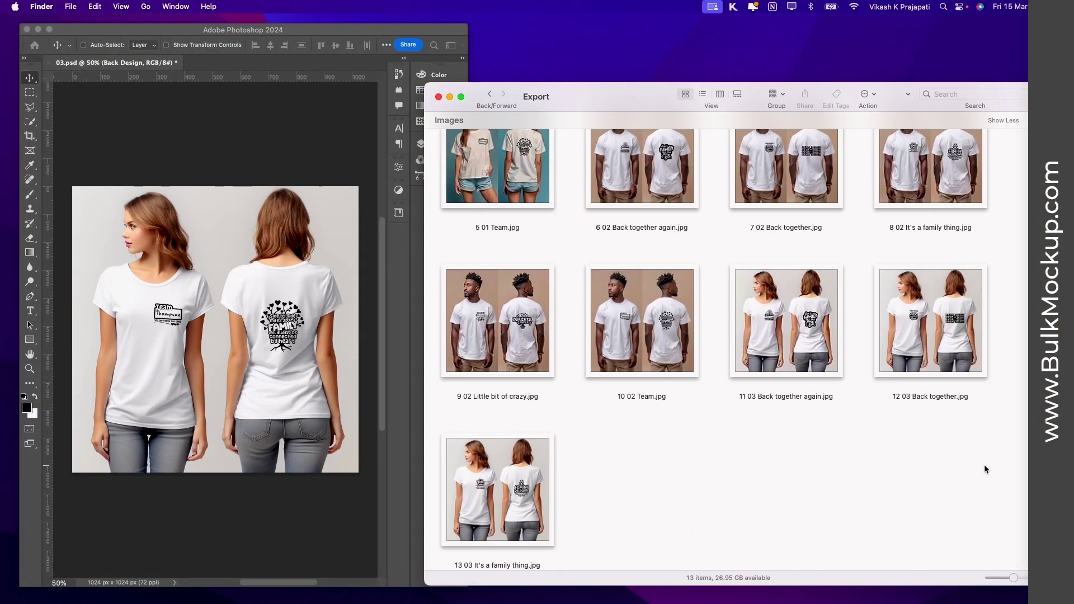
pyautogui.scroll(-10, 978, 429)
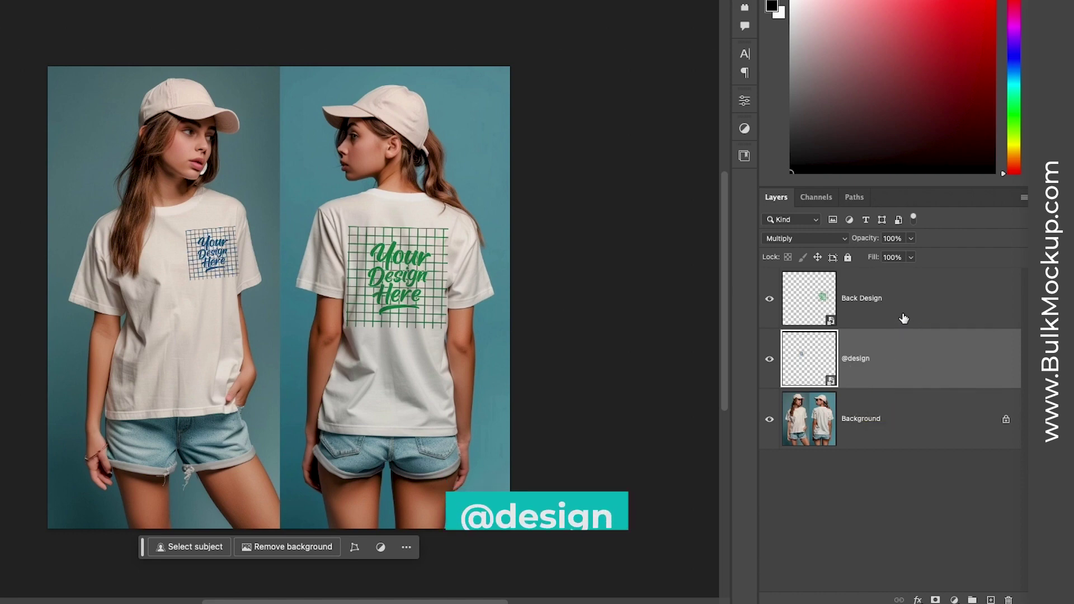
# Select the Back Design and place holder copy layers to check their names.
pyautogui.click(902, 316)
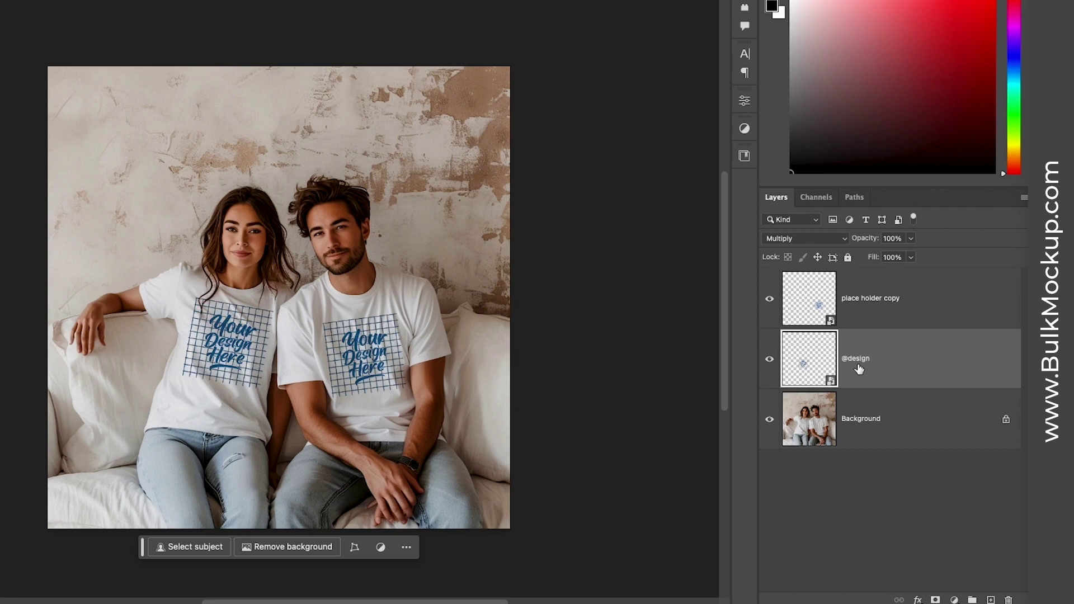
pyautogui.click(857, 317)
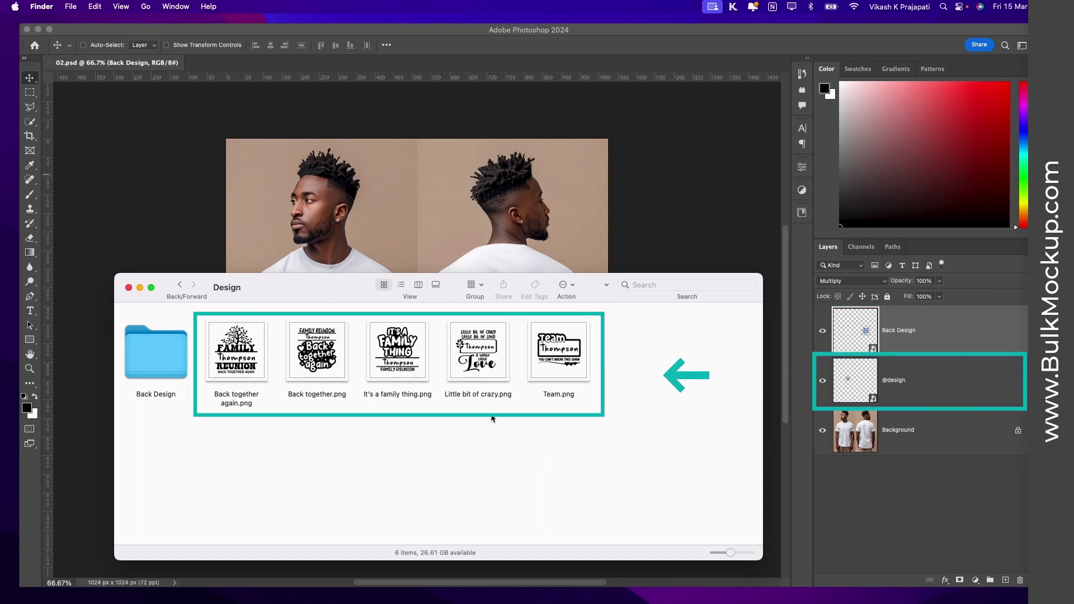
pyautogui.click(558, 350)
pyautogui.click(518, 358)
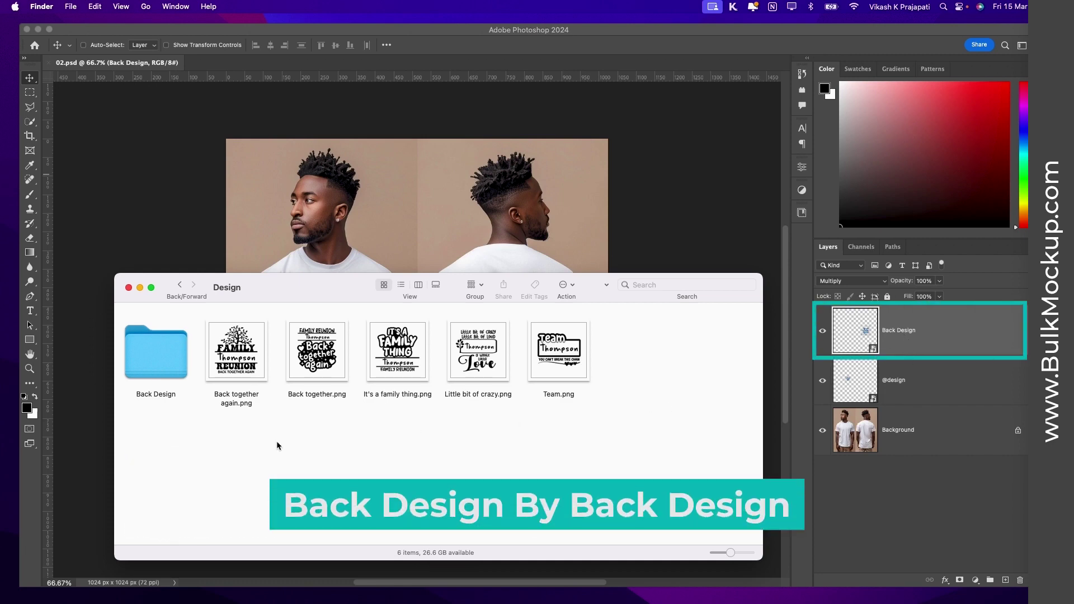
pyautogui.click(142, 351)
pyautogui.click(177, 441)
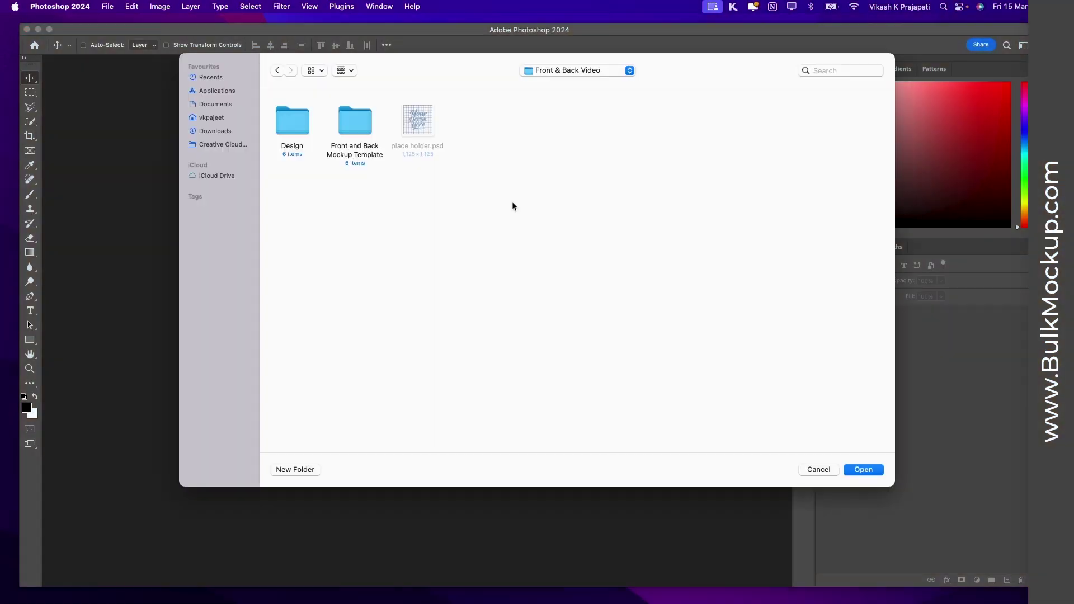
# Set the templates folder to Front and Back Mockup Template and the designs folder to Design.
pyautogui.click(361, 119)
pyautogui.click(863, 469)
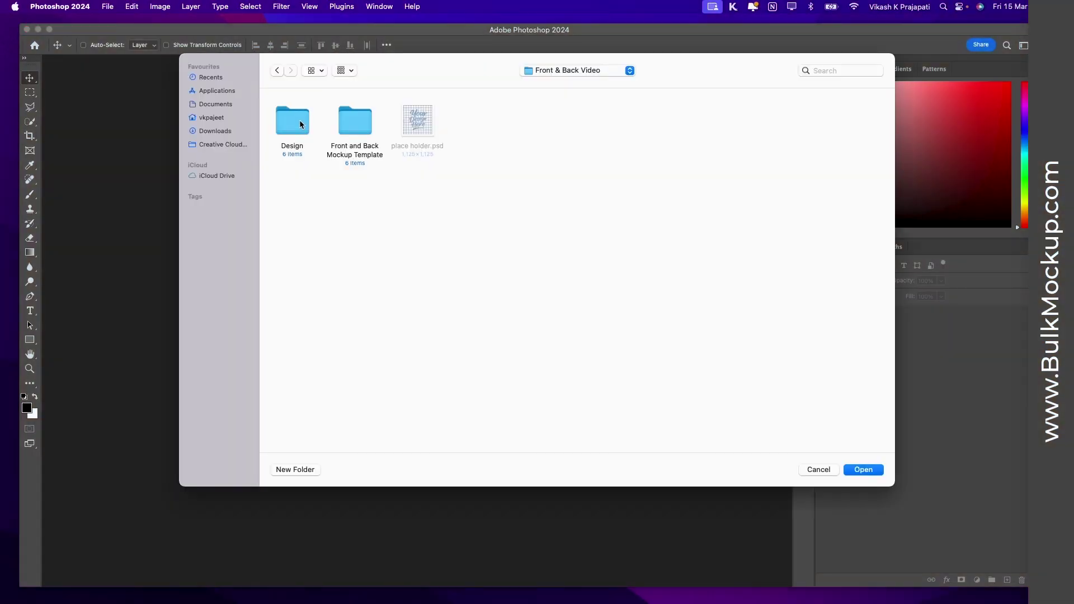
pyautogui.click(302, 124)
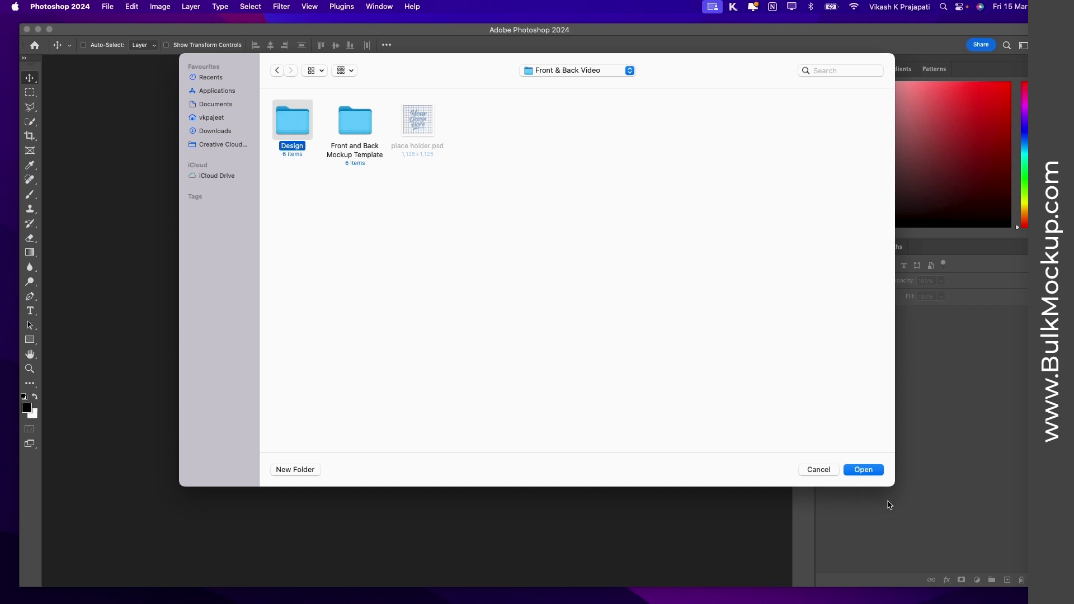
pyautogui.click(865, 470)
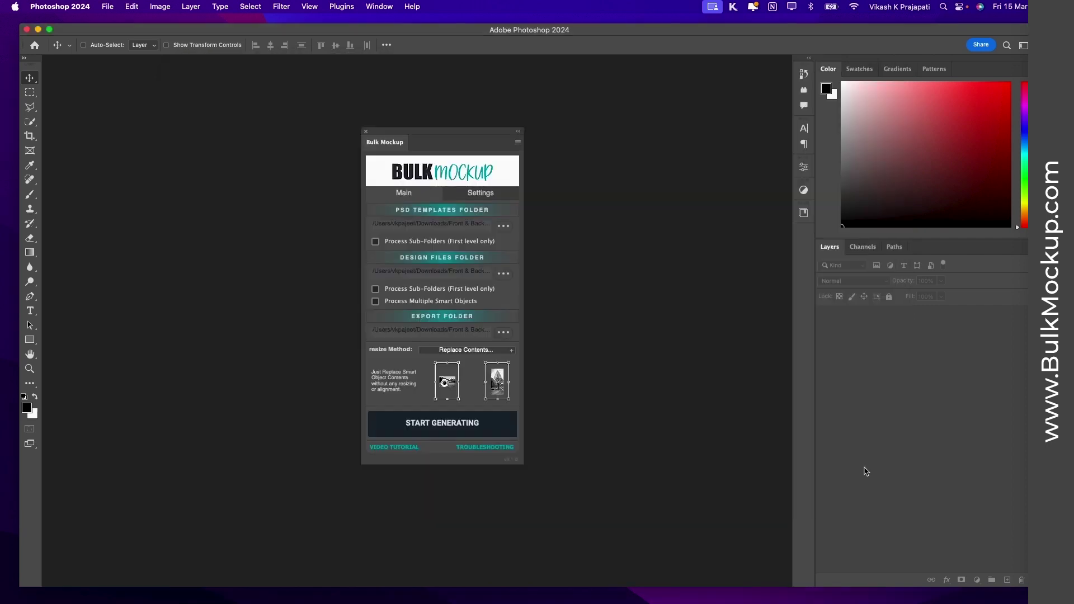
# Create a new folder named 'Export' and set it as the output folder.
pyautogui.click(503, 333)
pyautogui.click(284, 470)
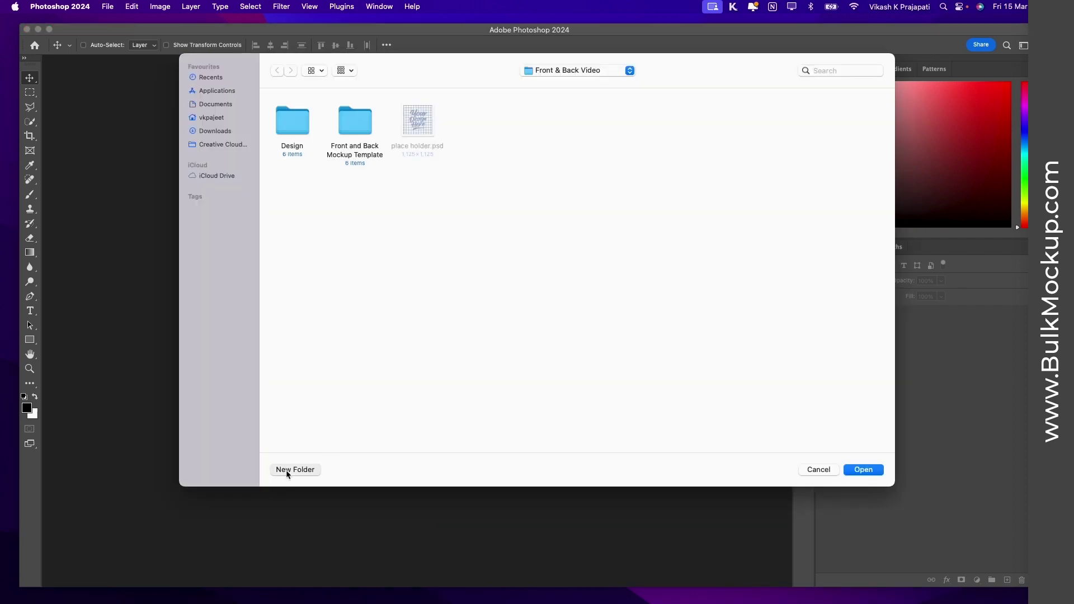
pyautogui.write('Export')
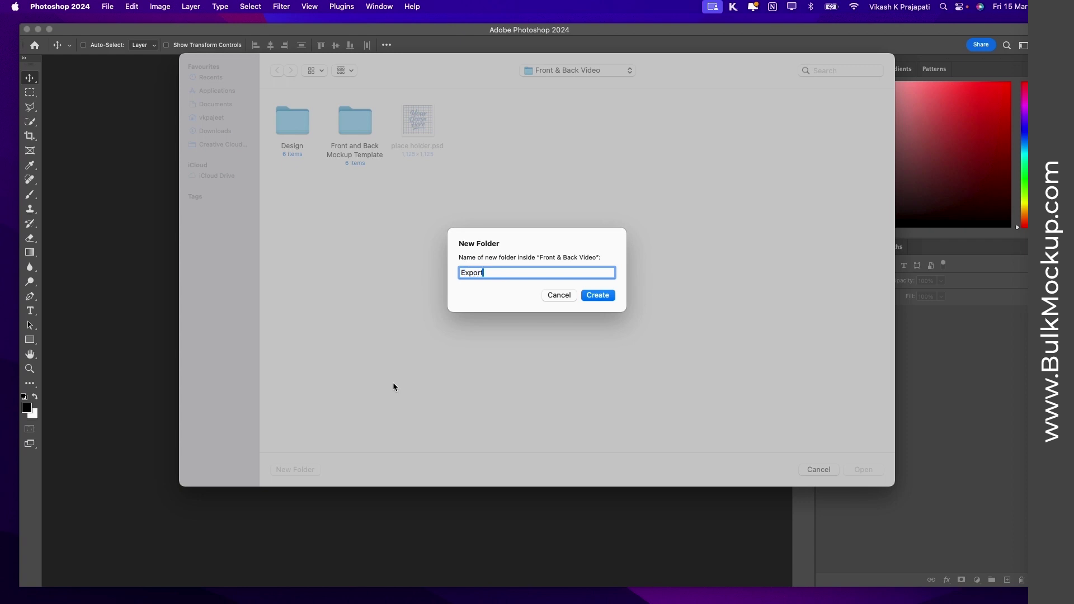
pyautogui.press('Return')
pyautogui.click(864, 470)
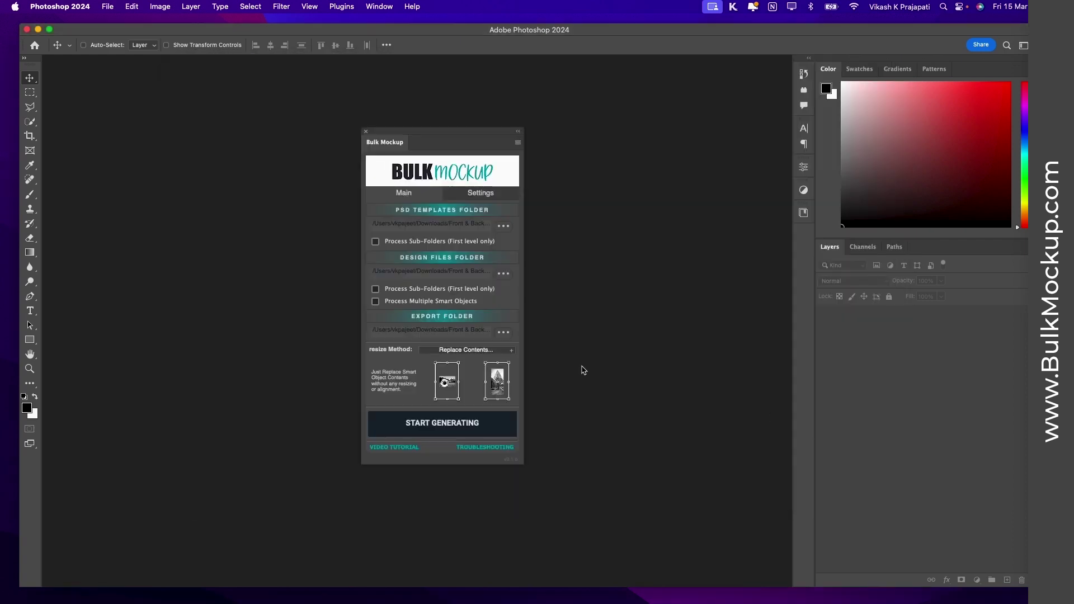
# Enable 'Process Multiple Smart Objects' in Bulk Mockup and narrow the Photoshop window to reveal the Export folder.
pyautogui.click(394, 304)
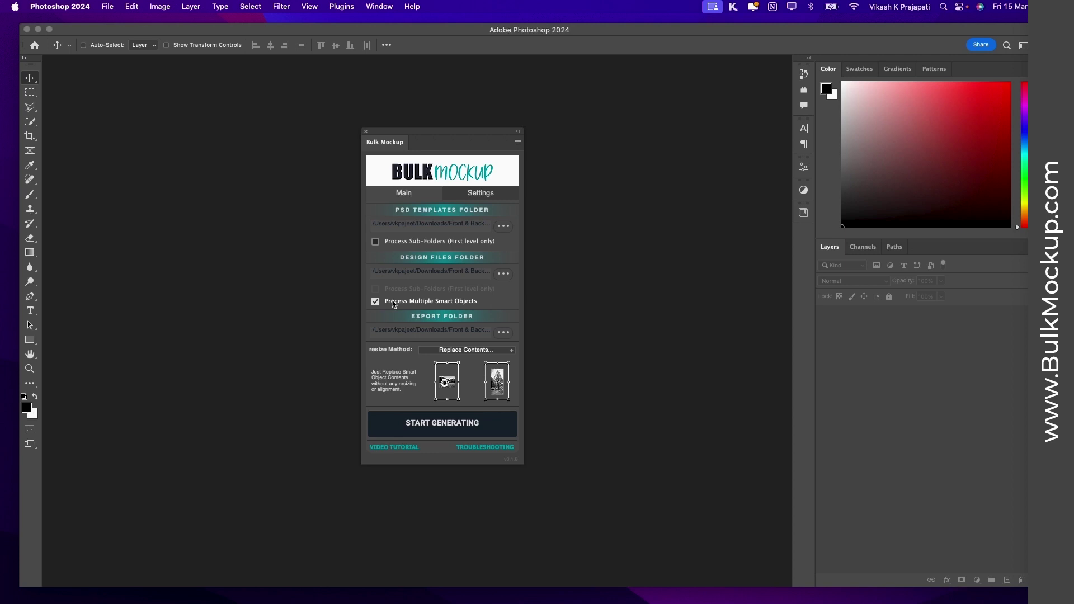
pyautogui.moveTo(1028, 292); pyautogui.dragTo(468, 286)
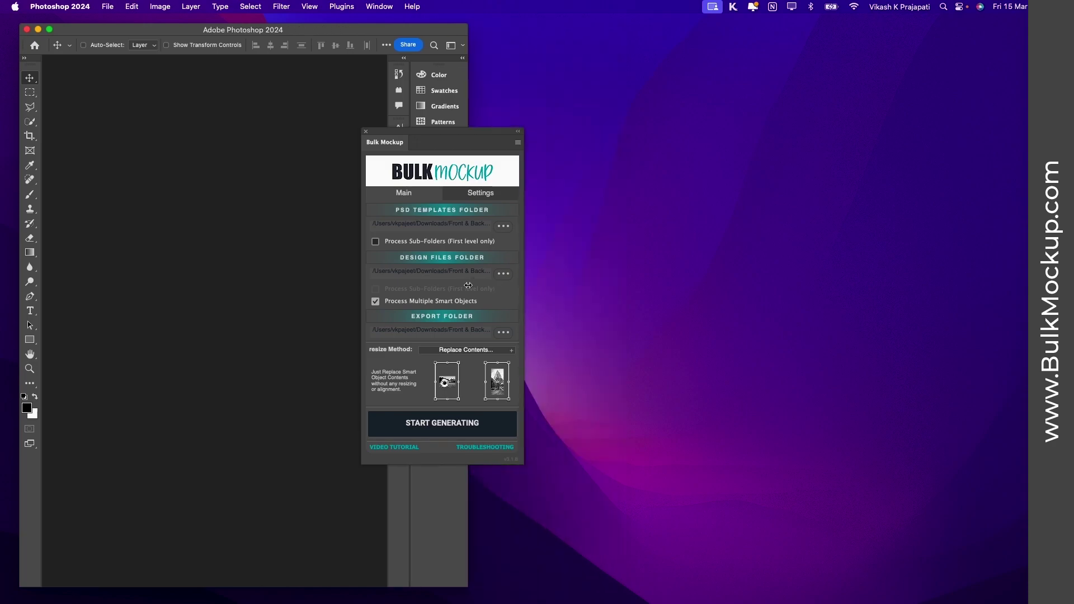